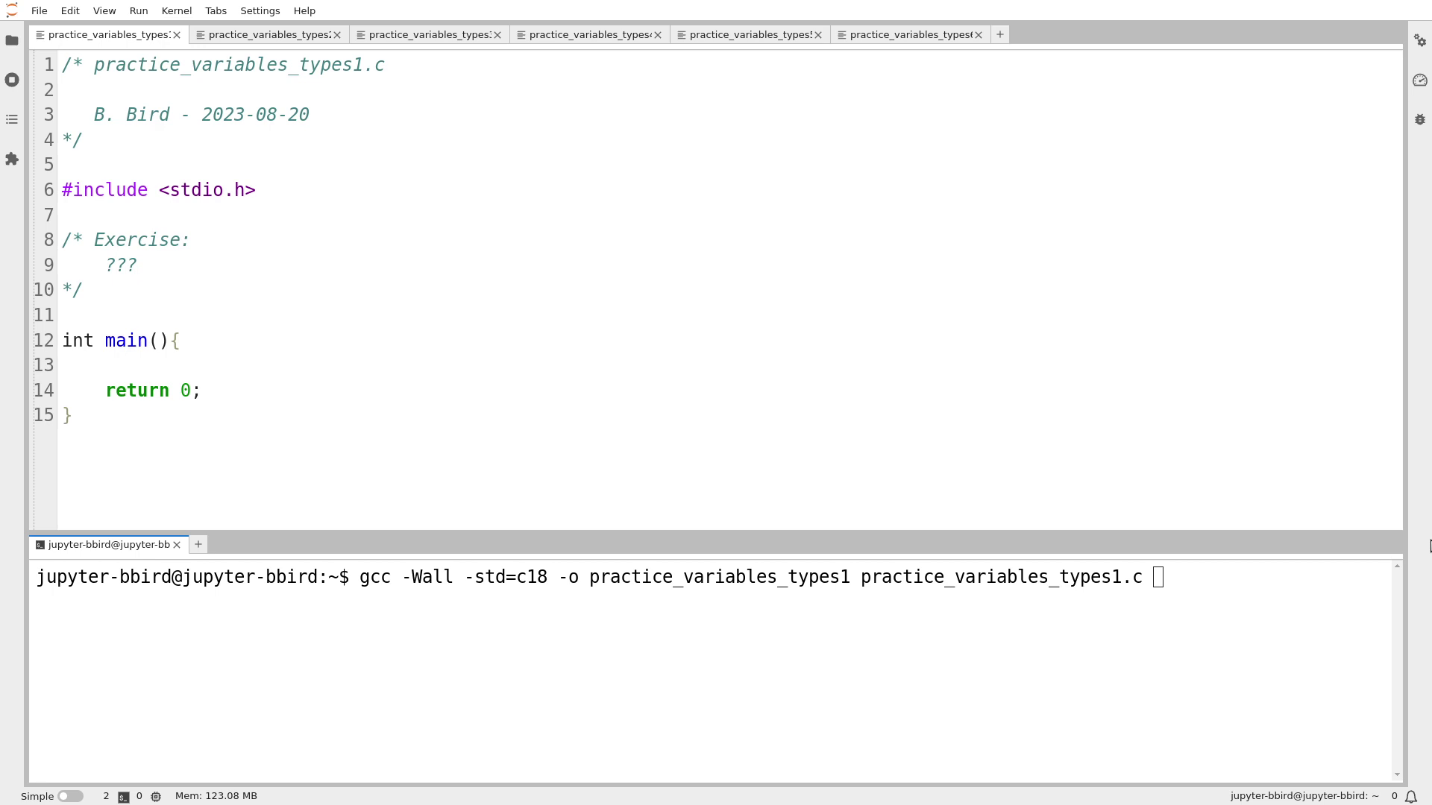
- Switch to the ChatGPT conversation and ask "Can you introduce yourself?"
key(alt+Tab)
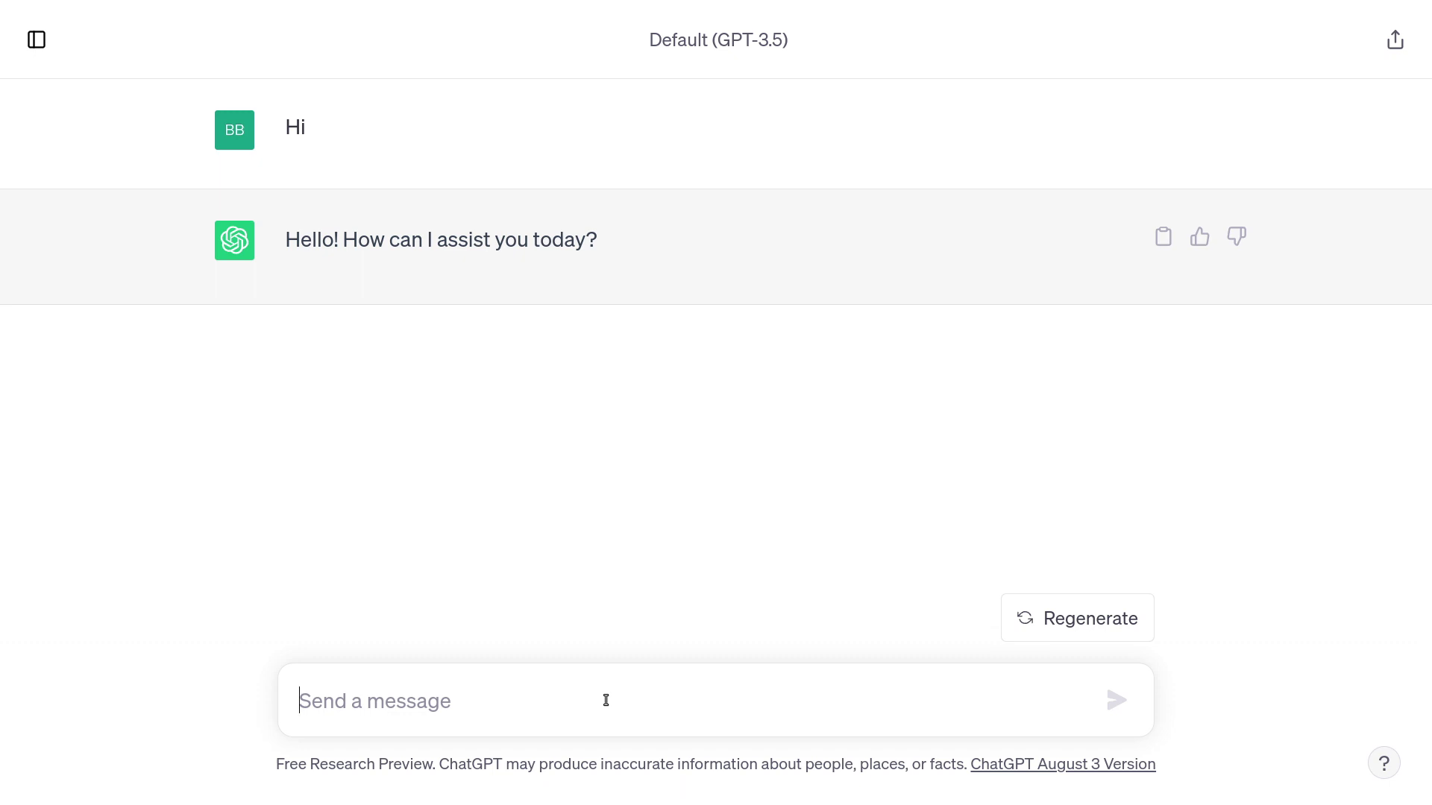
text(Can)
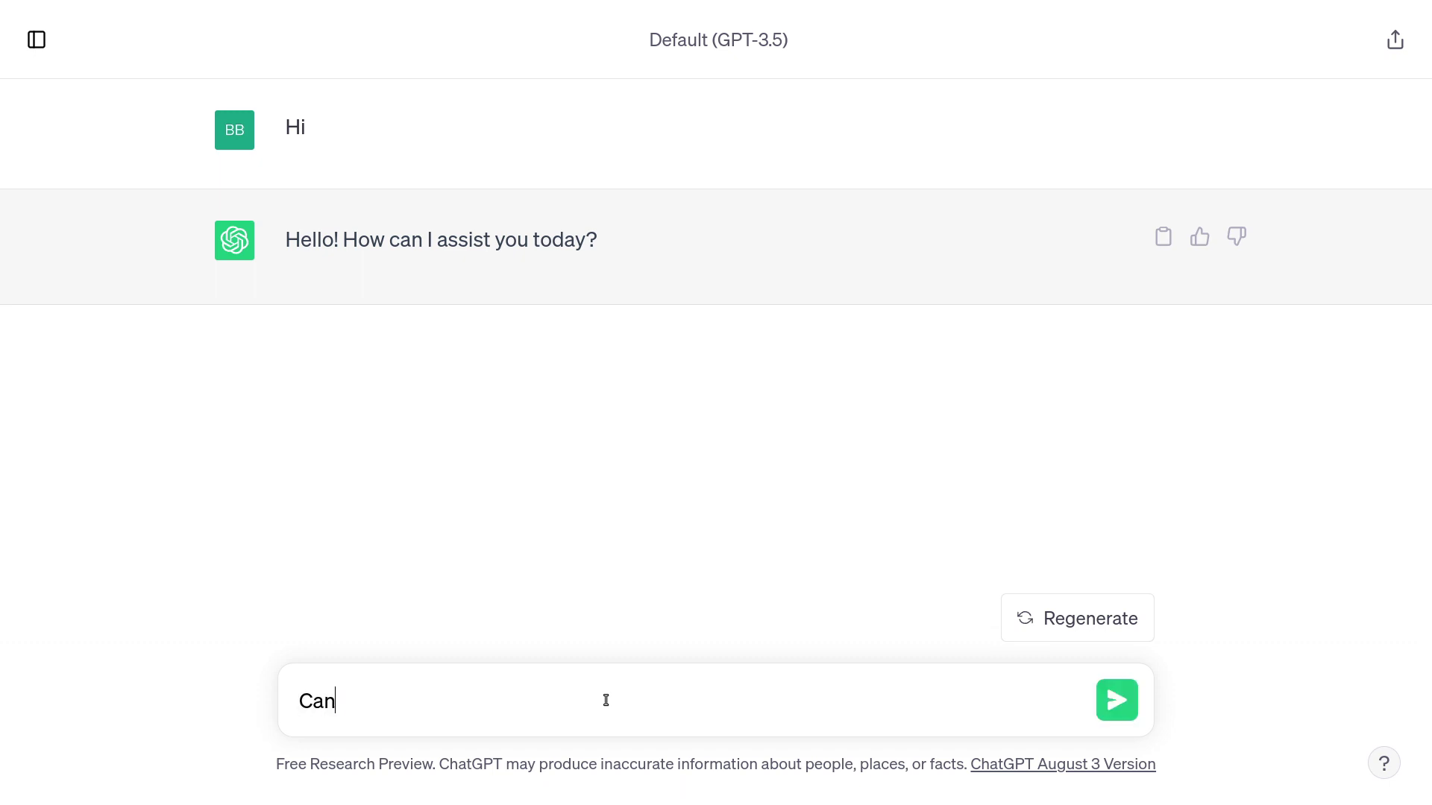
text( you introduce yourself?)
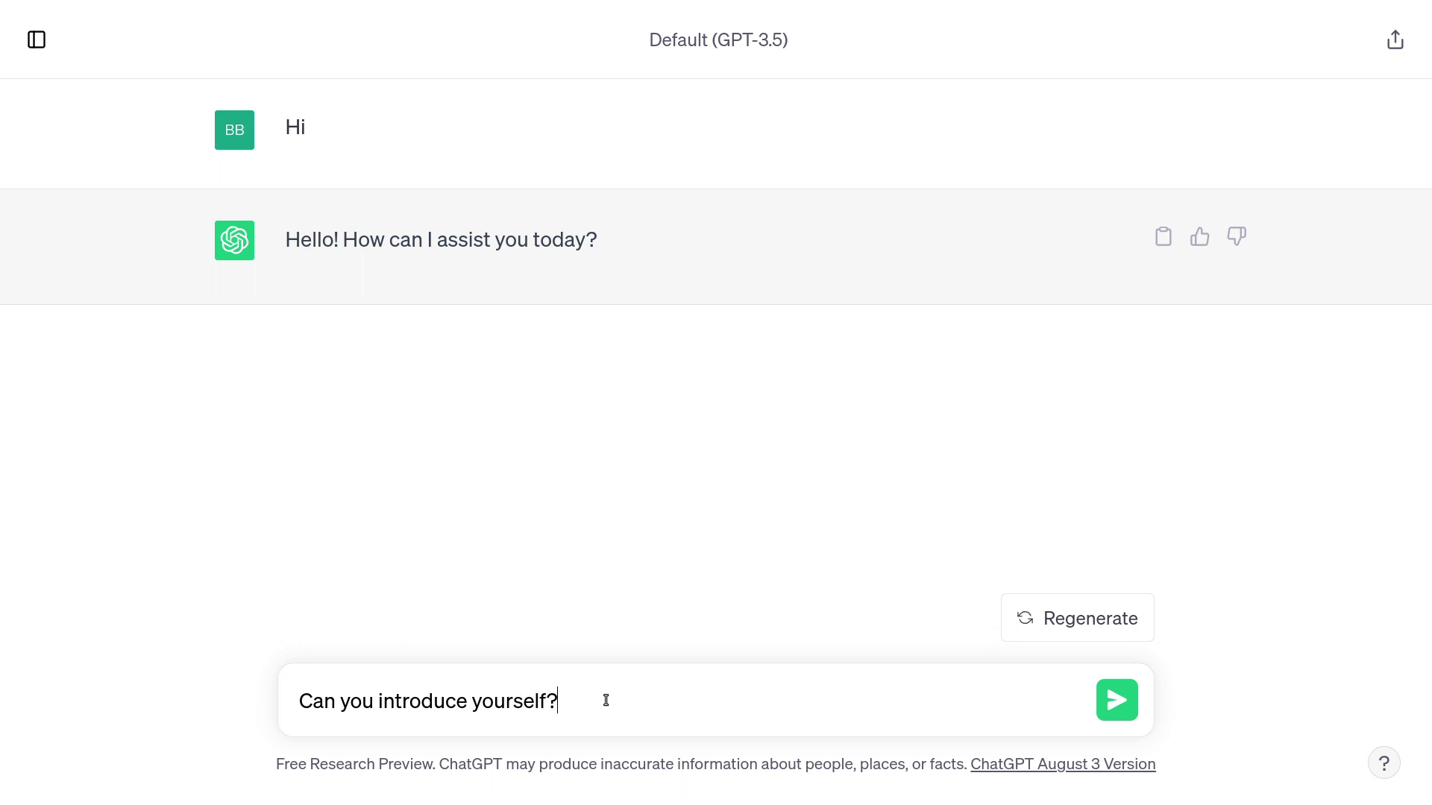
key(Return)
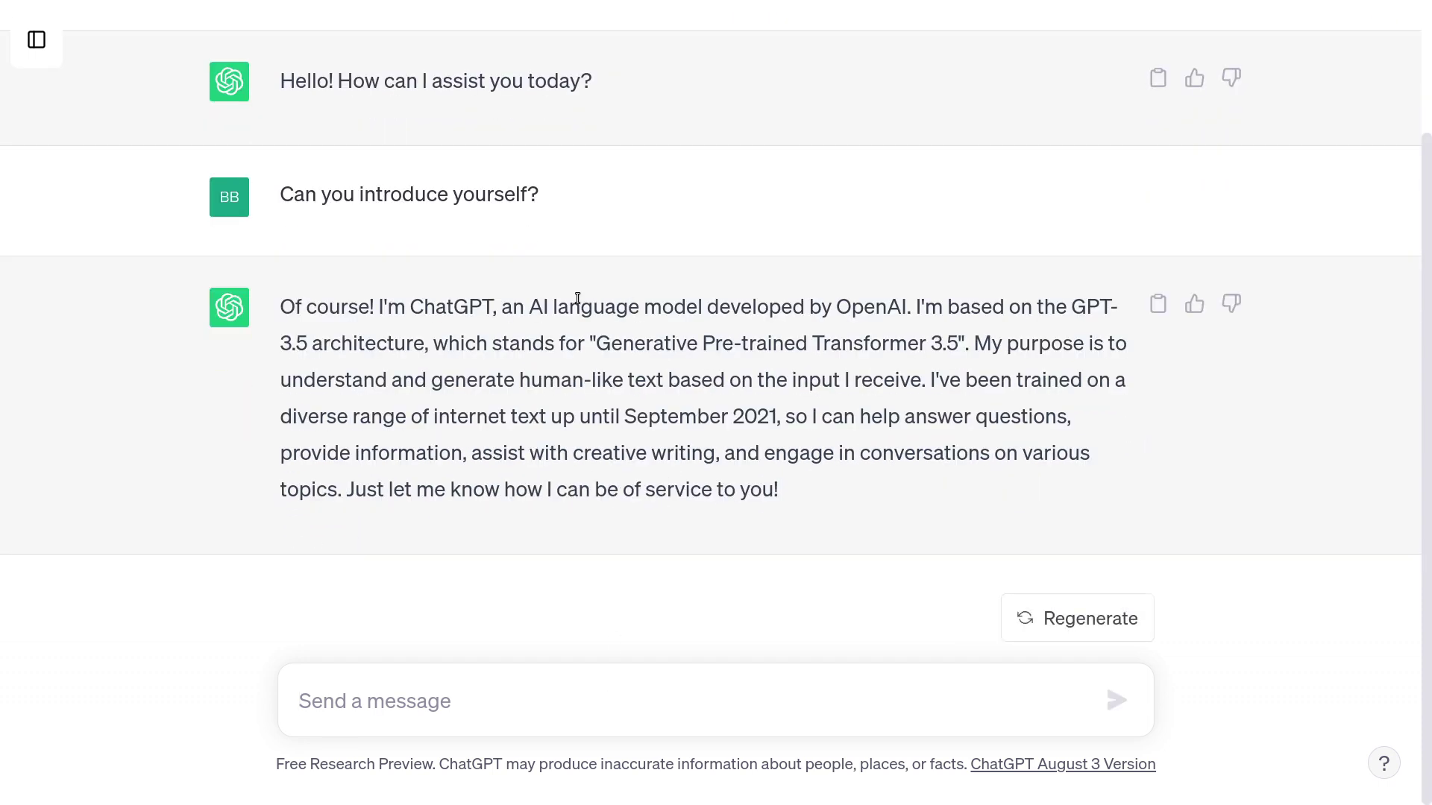
- Read ChatGPT's self-introduction, focusing on how it names and describes itself
drag(577, 299, 596, 394)
click(597, 396)
double_click(481, 311)
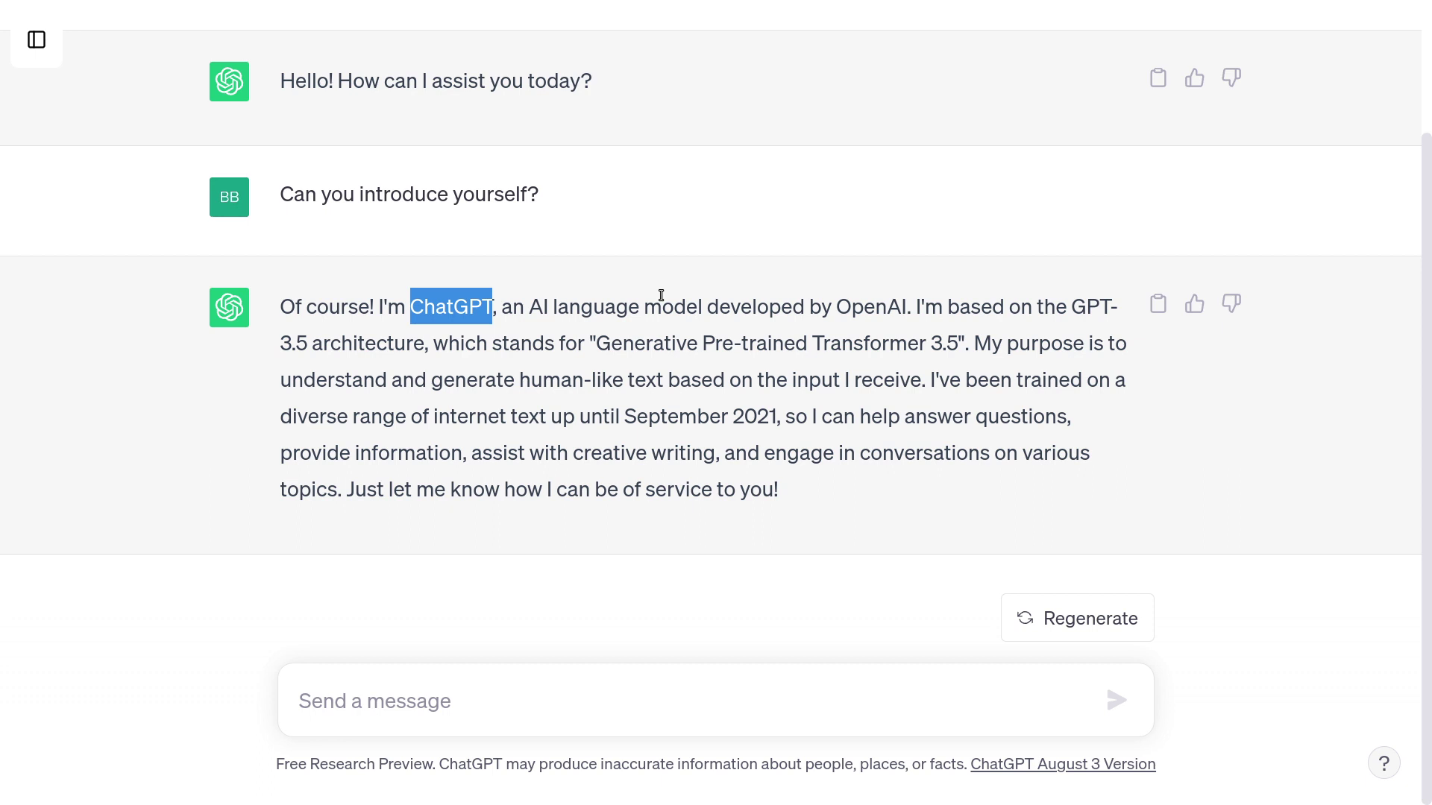
drag(775, 493, 650, 364)
click(641, 359)
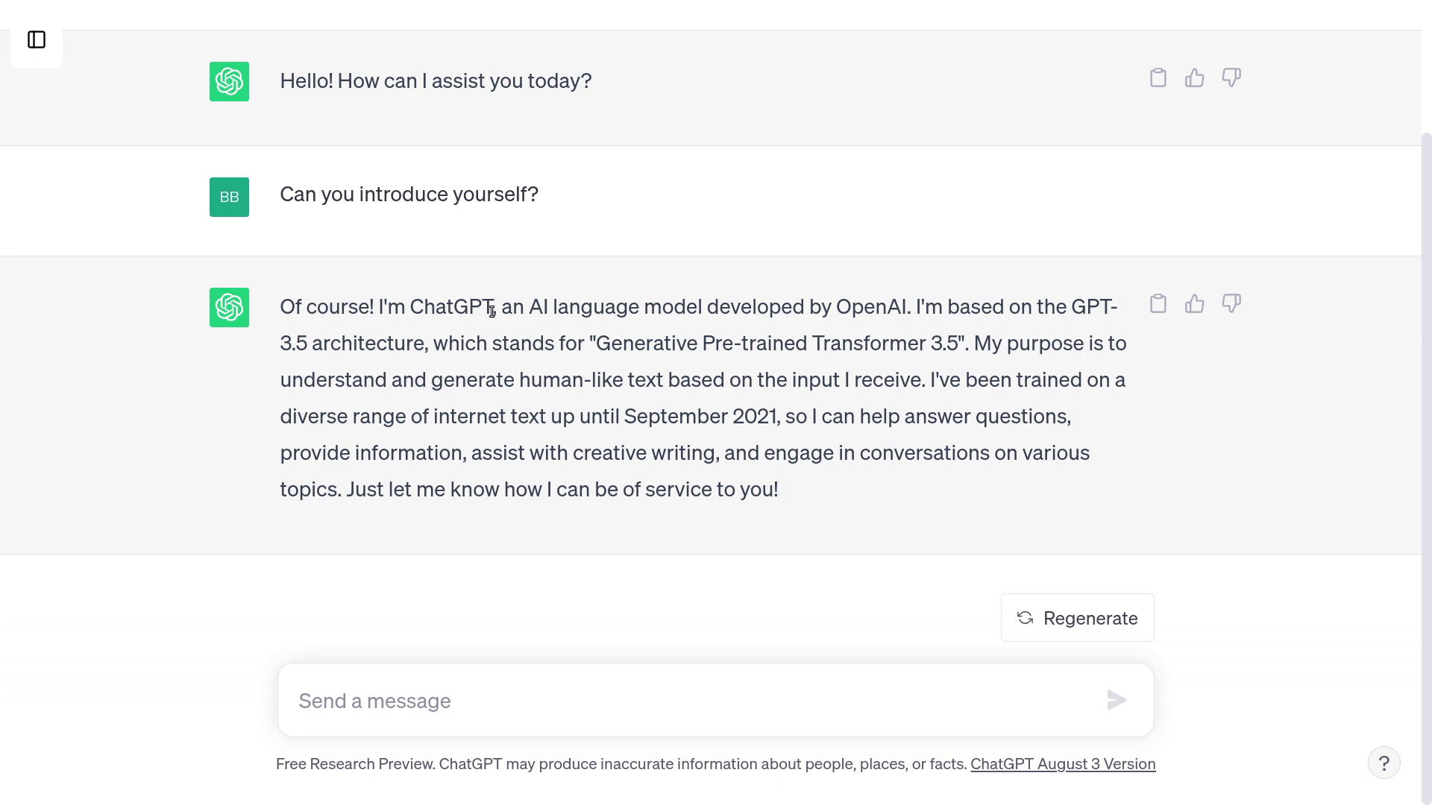
double_click(455, 307)
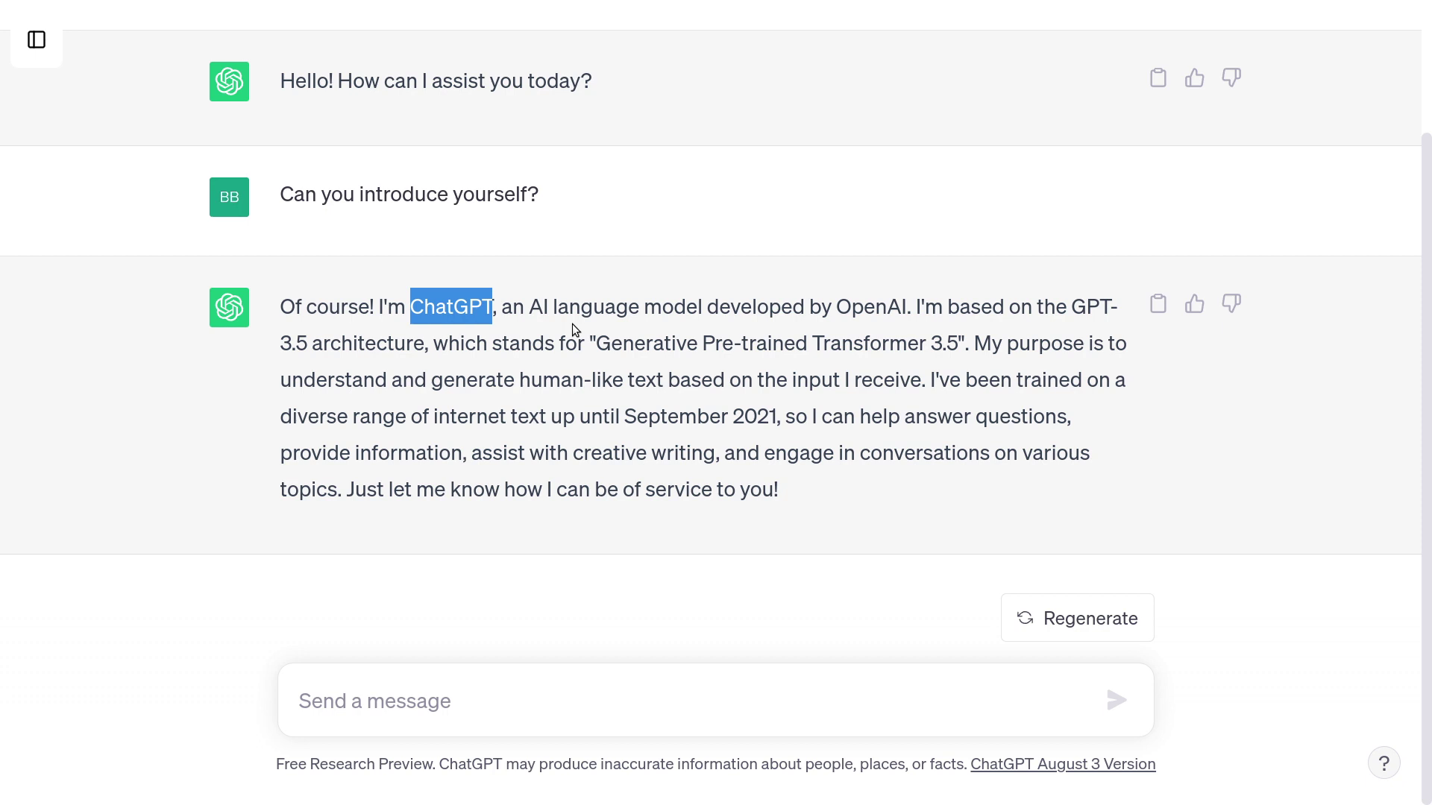
click(556, 359)
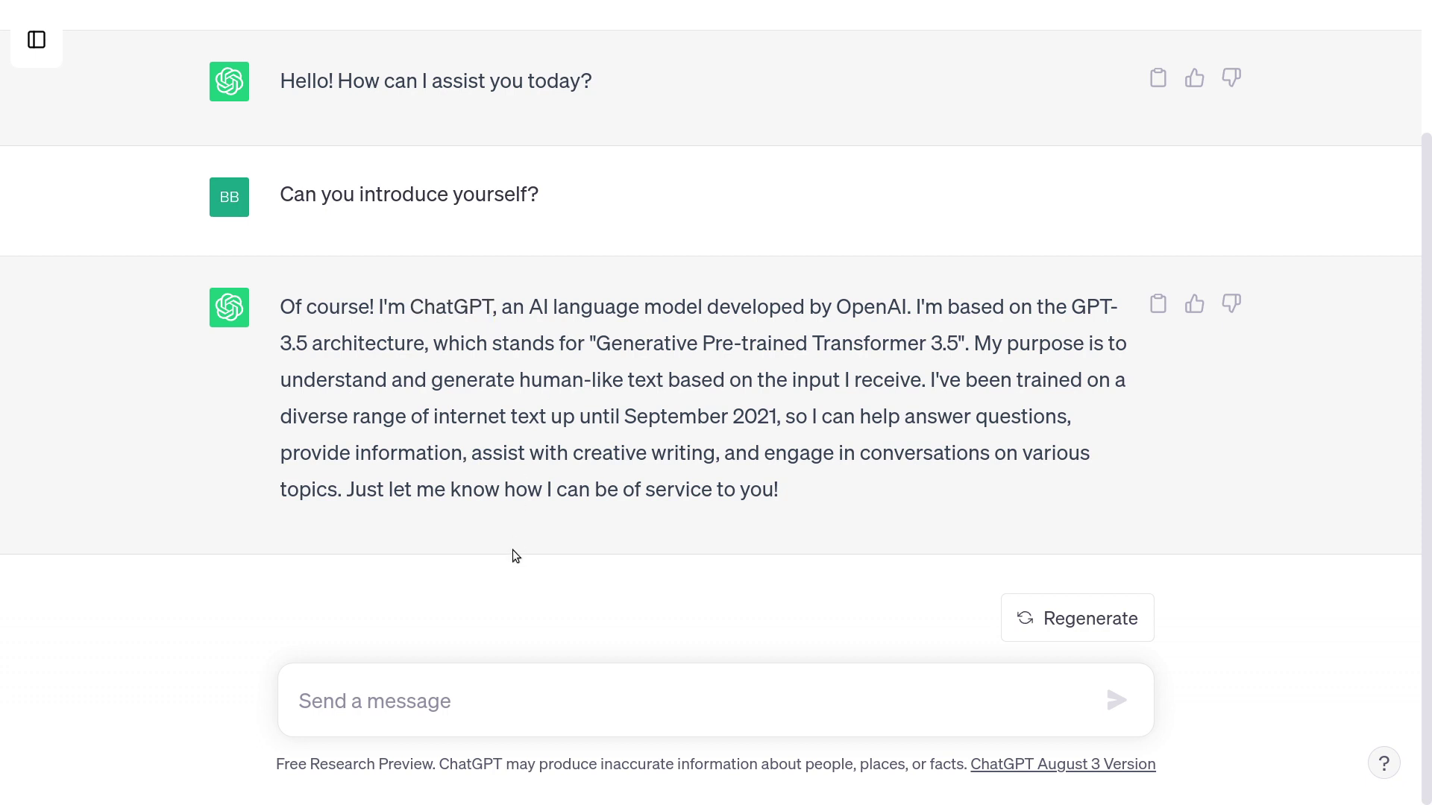
- Begin a new message with "I'm taking a C programming course. This week, we are covering variables and types. Can you"
click(402, 690)
text(I'm taking a)
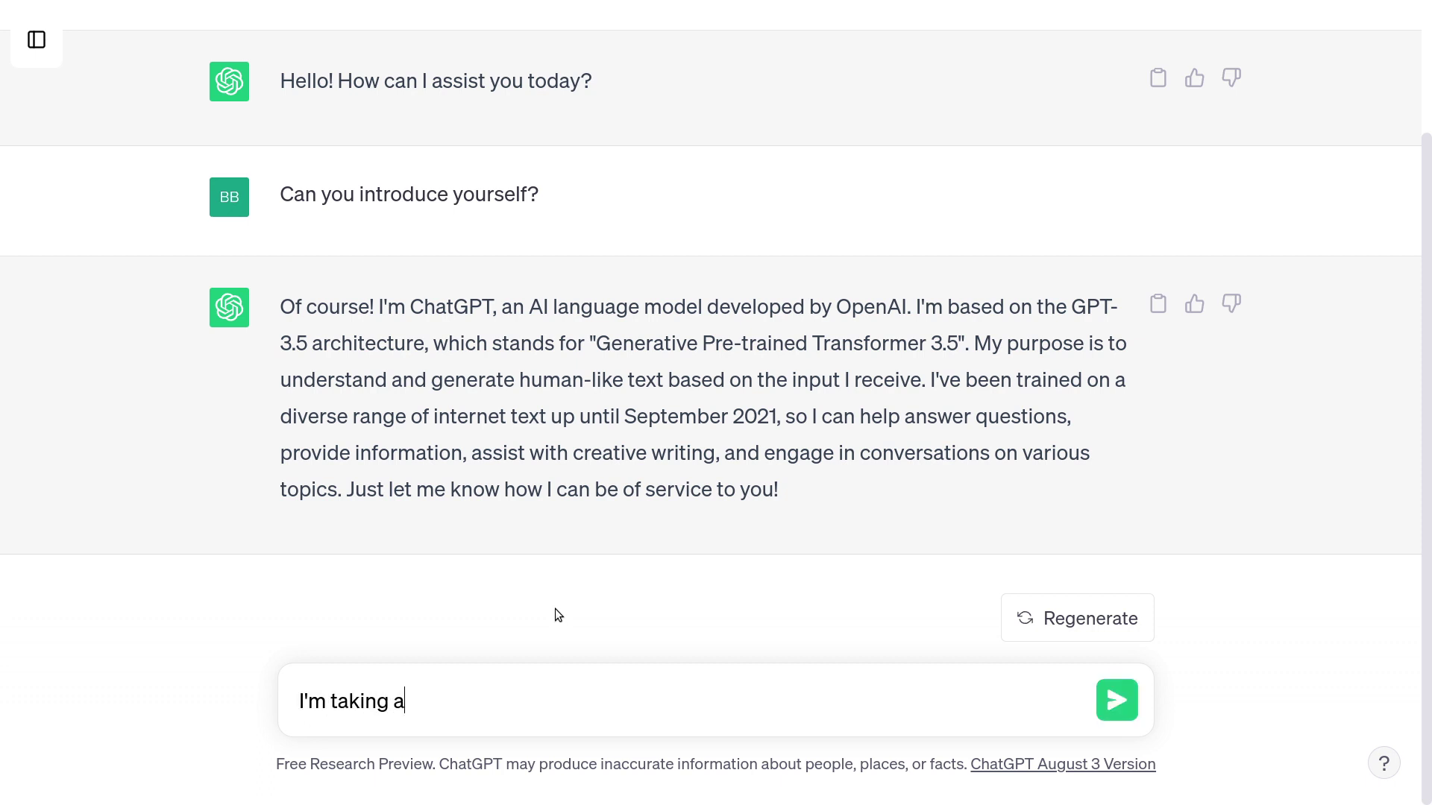
text( C programming course)
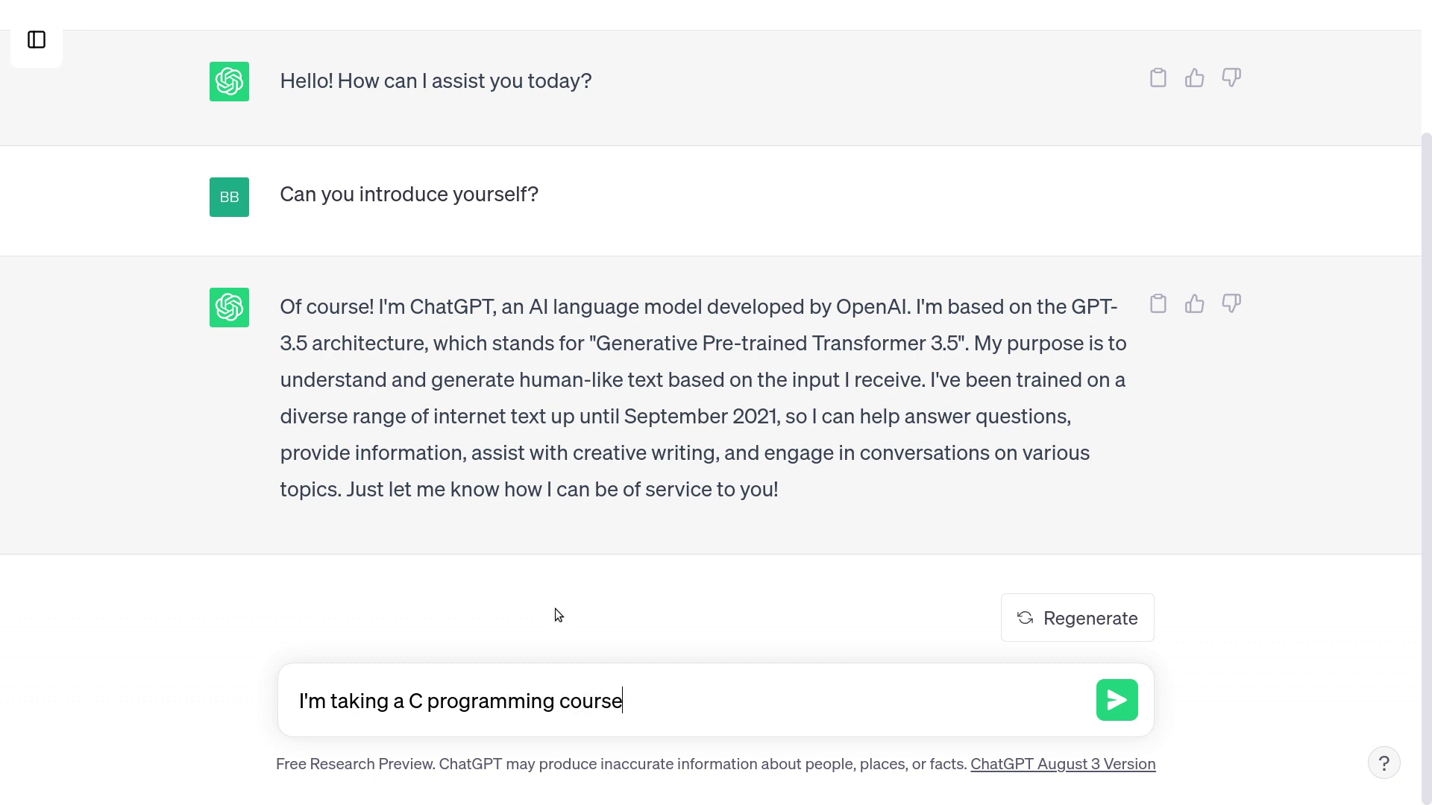
text(. This week, we are co)
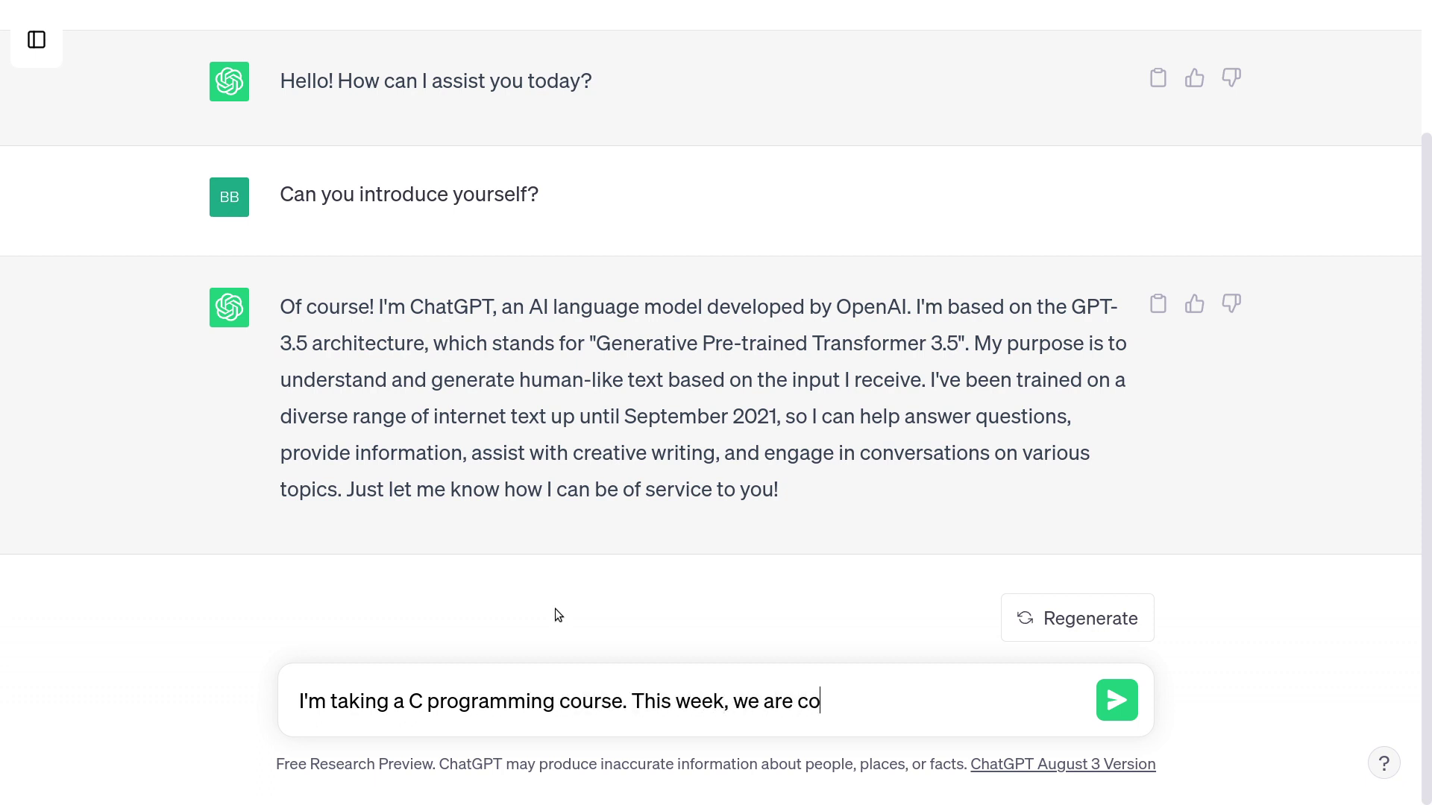
text(vering )
text(variablaes)
key(BackSpace)
key(BackSpace)
key(BackSpace)
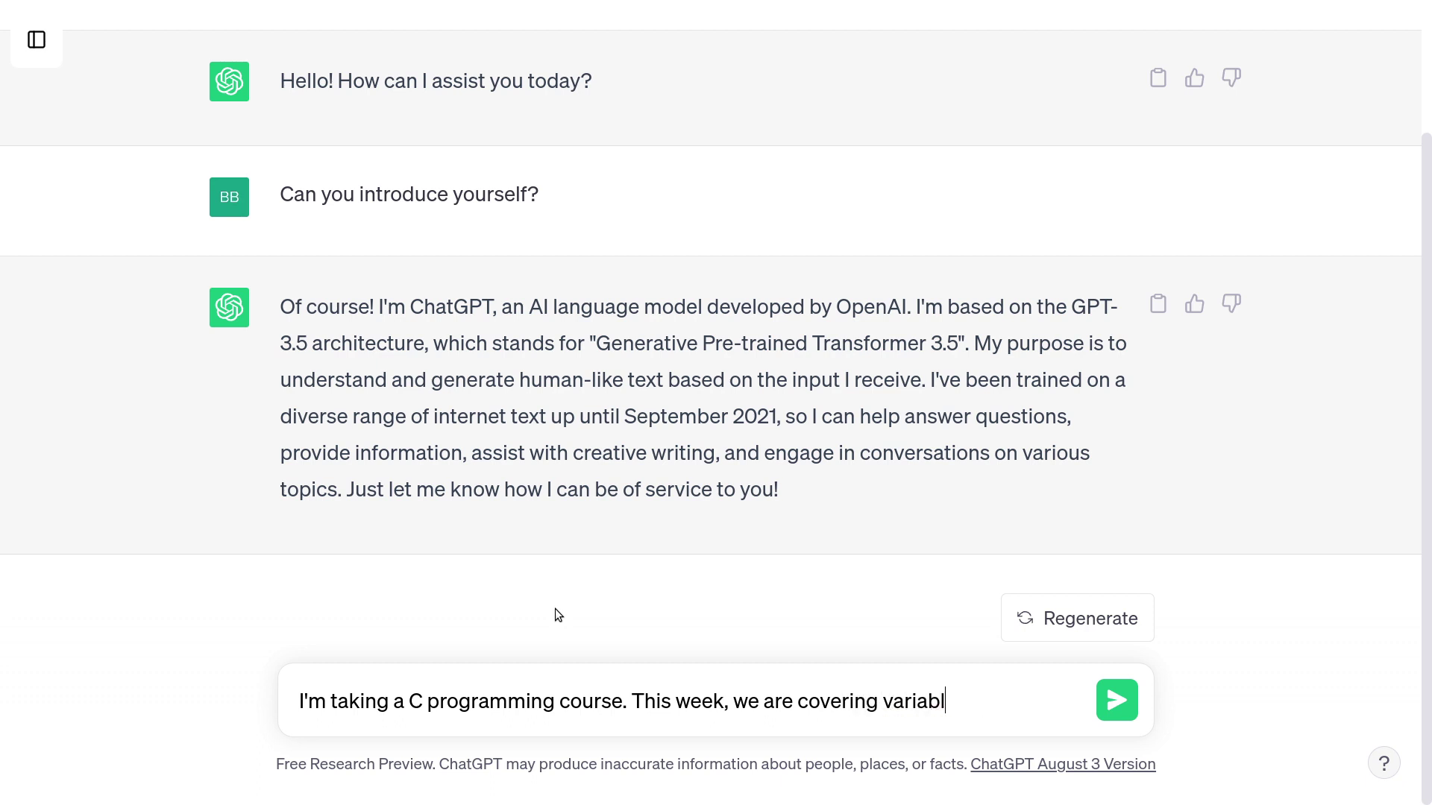
key(BackSpace)
text(les)
text(and types. Can you)
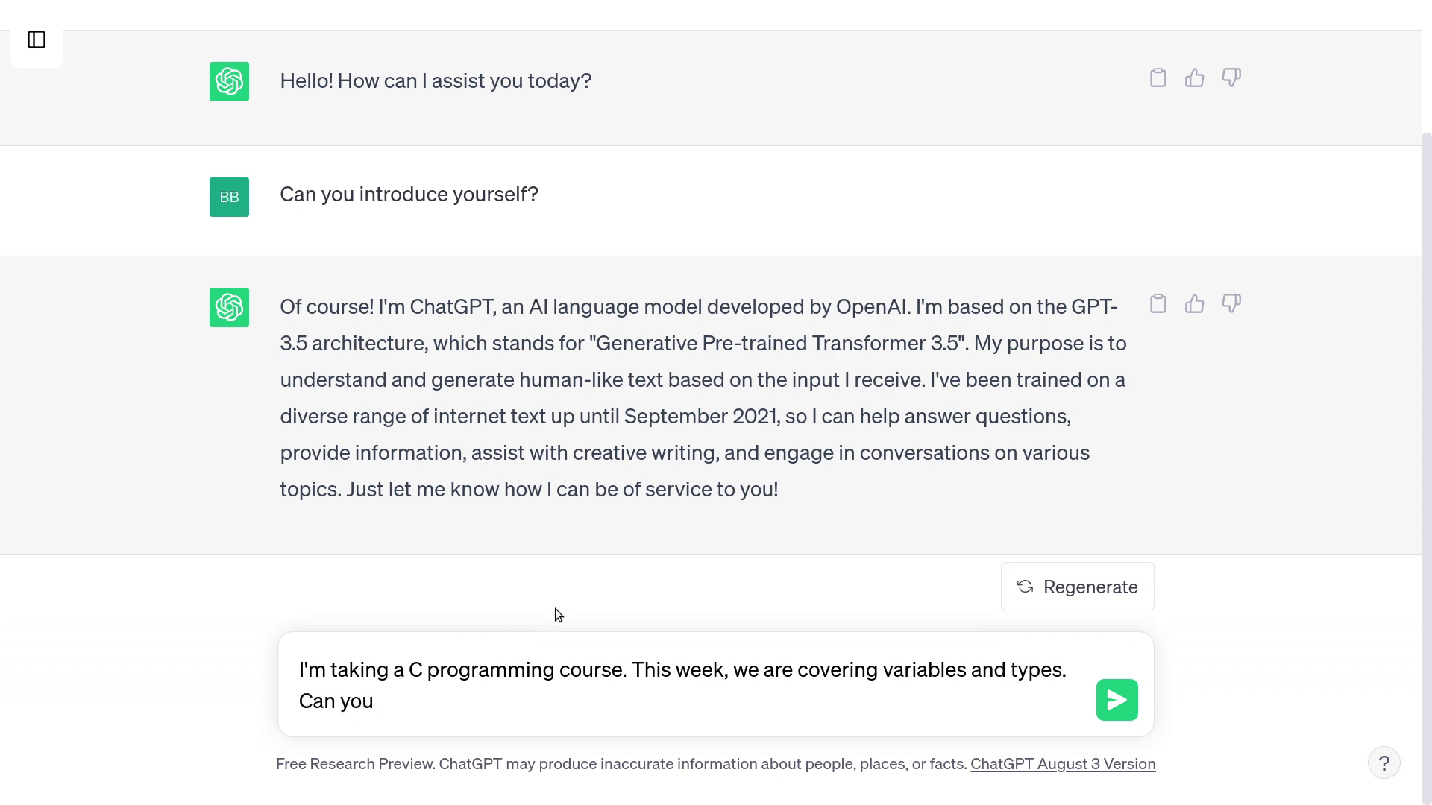
- Complete the message with "give me three programming exercises related to variables and types?" and send it
text( give me three )
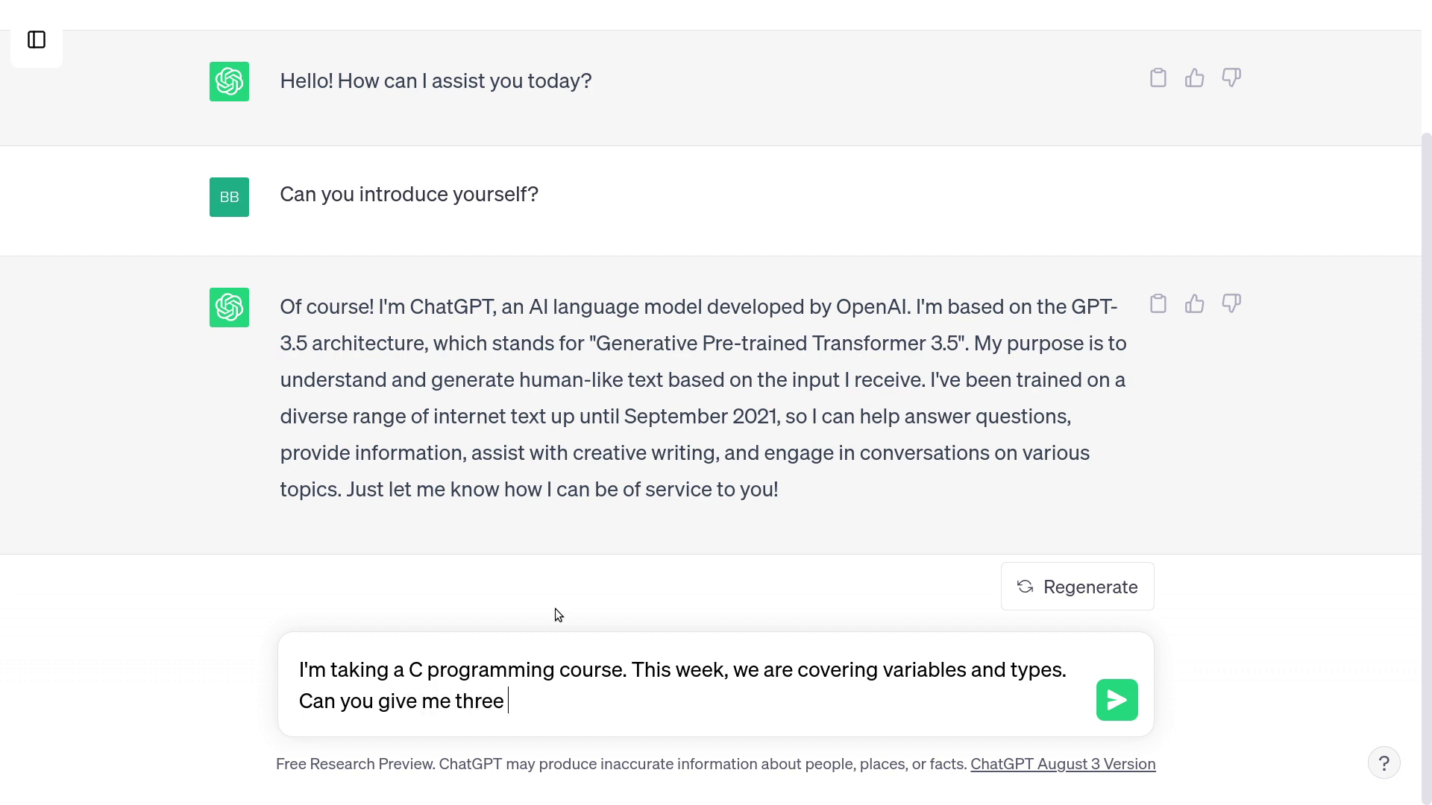
text(programming exerci)
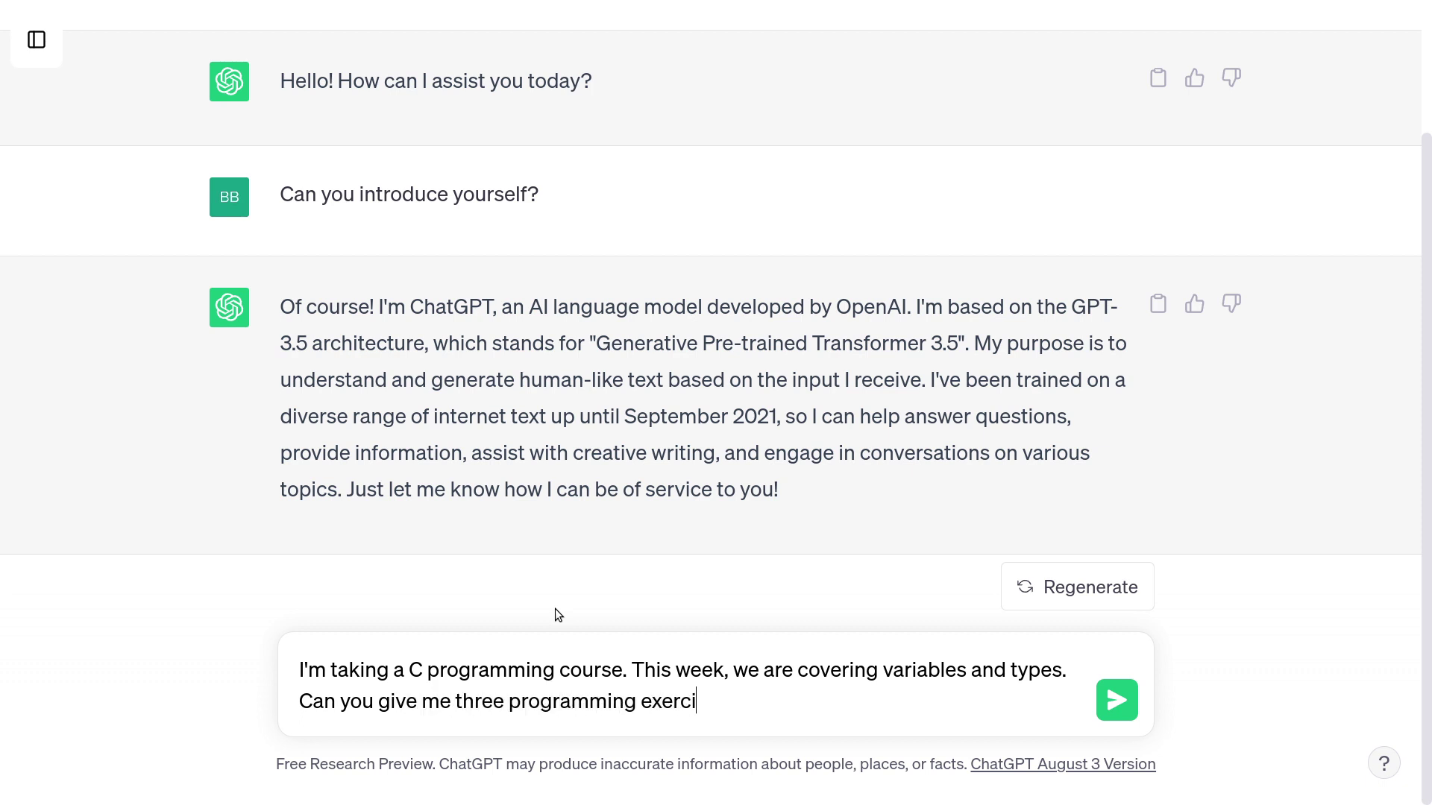
text(ses related to variab)
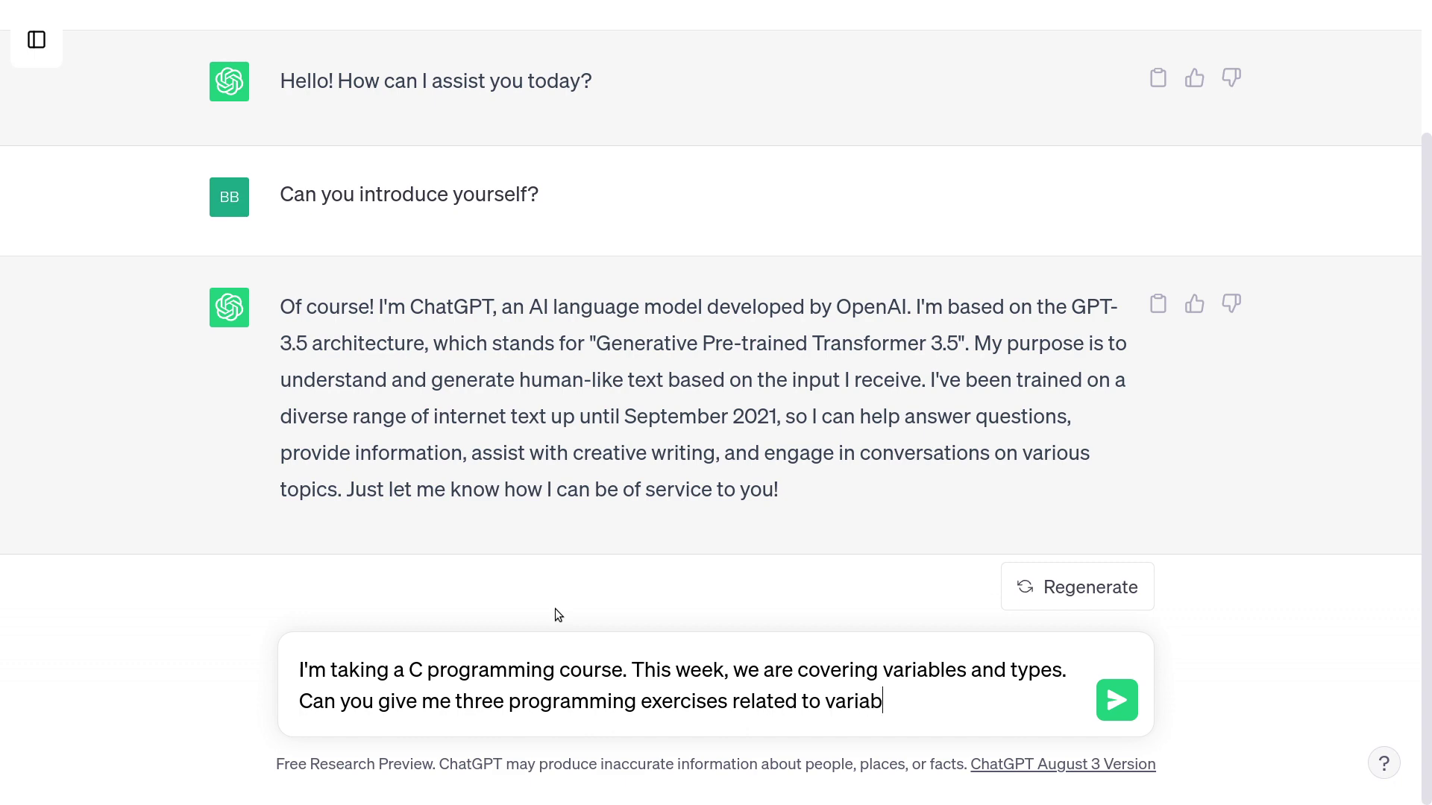
text(les and types?)
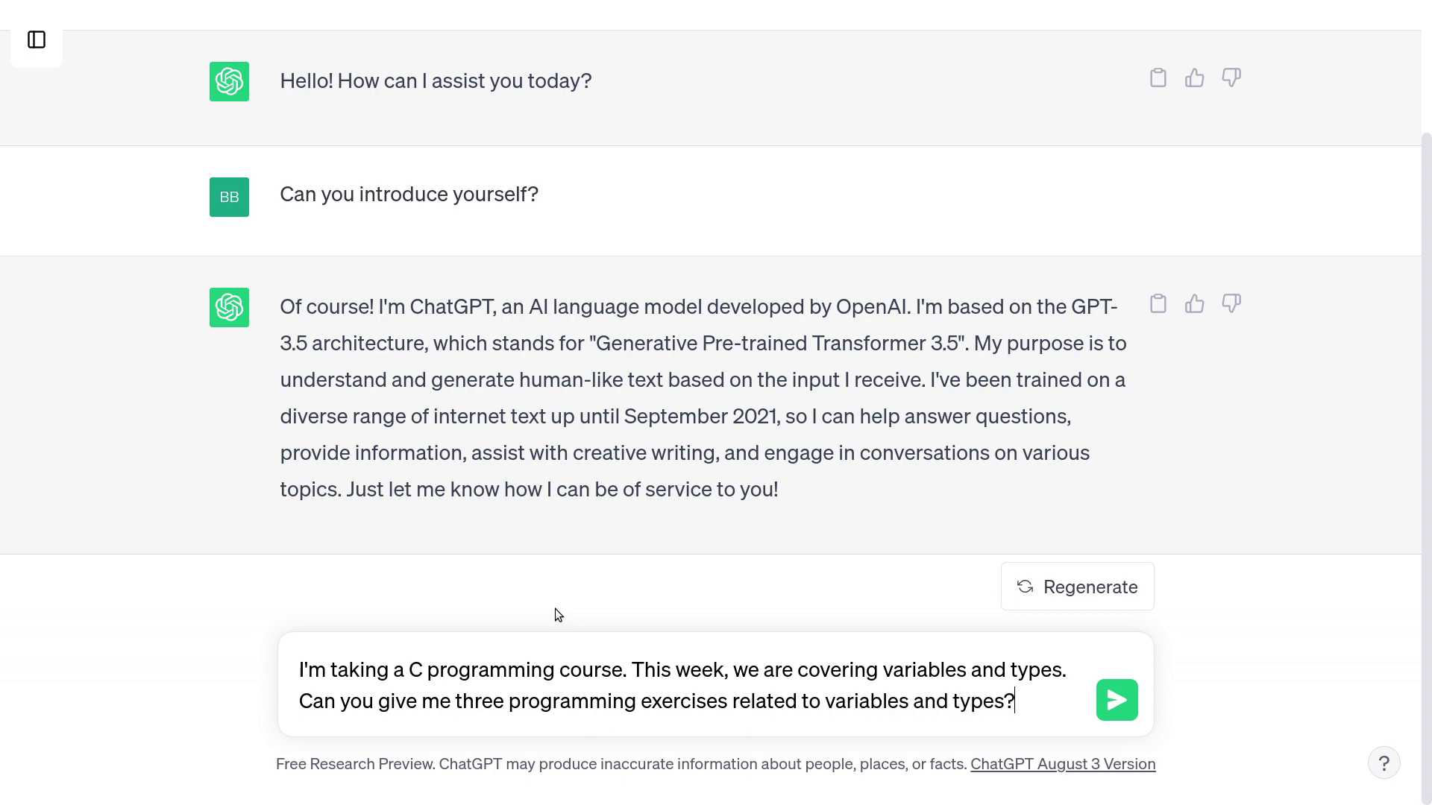
key(Return)
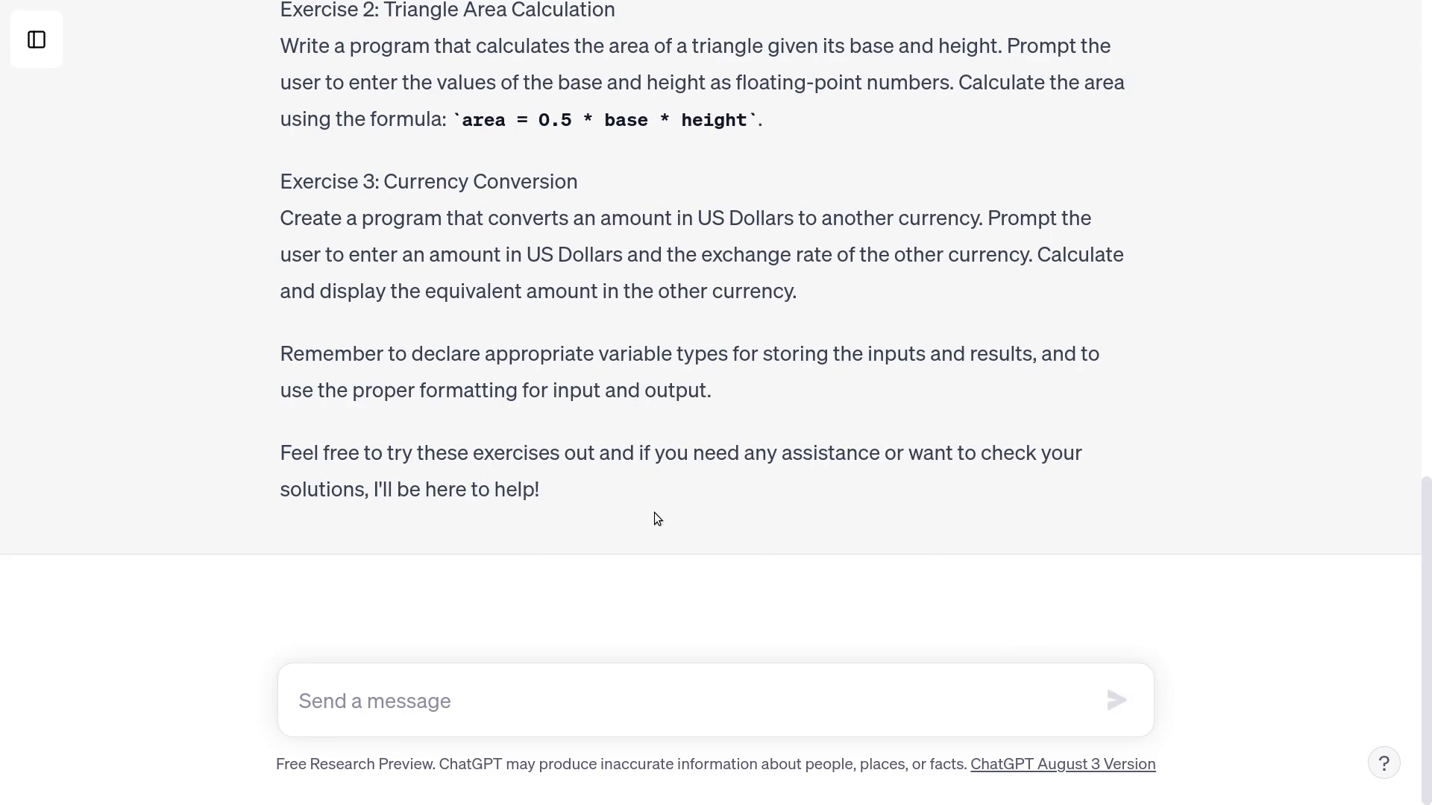
- Read the Exercise 1 task on temperature conversion, focusing on its Celsius input and Fahrenheit output
scroll(655, 512, up, 7)
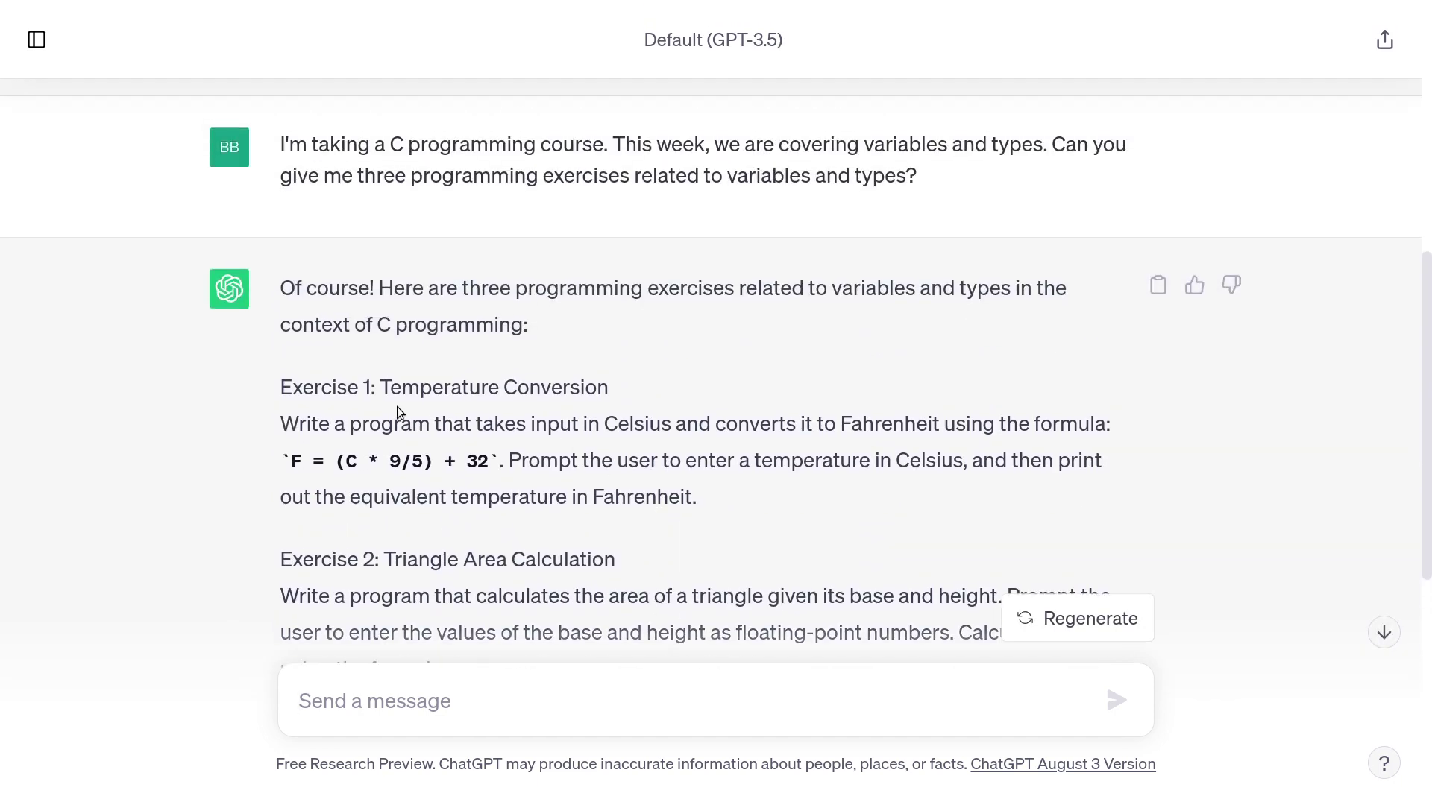
drag(285, 389, 623, 400)
click(624, 399)
drag(517, 420, 912, 429)
click(673, 423)
click(913, 428)
drag(1030, 432, 607, 406)
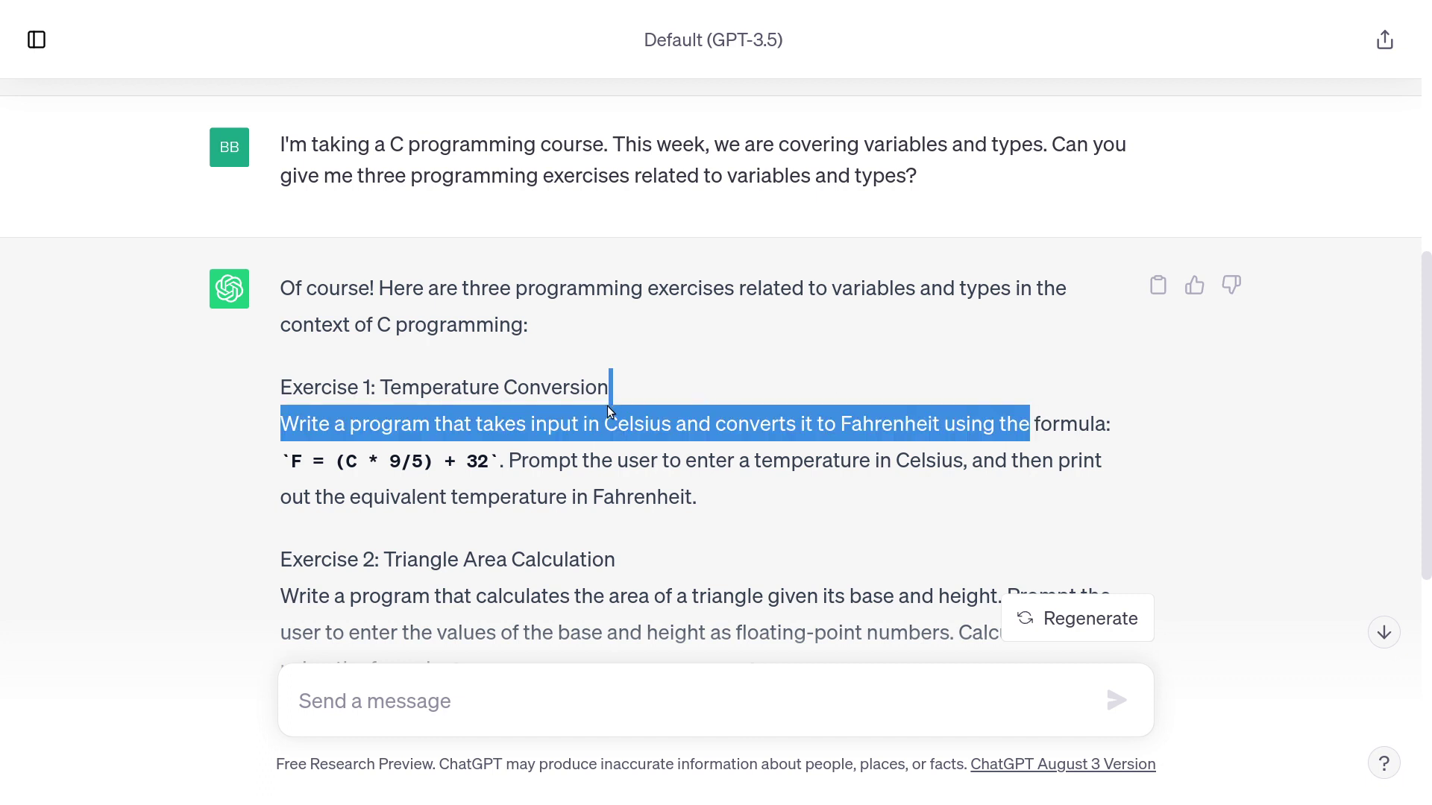
click(606, 406)
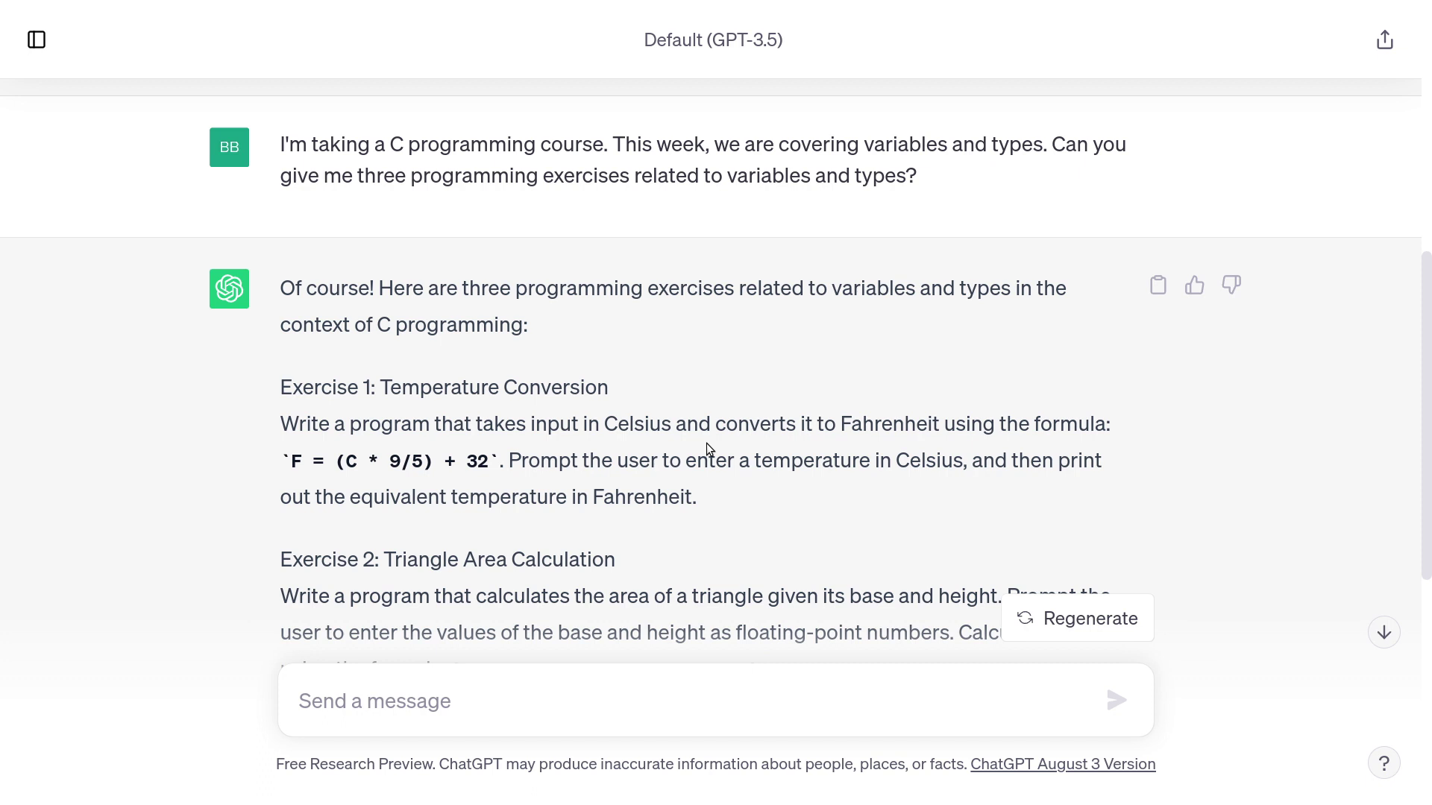
double_click(654, 423)
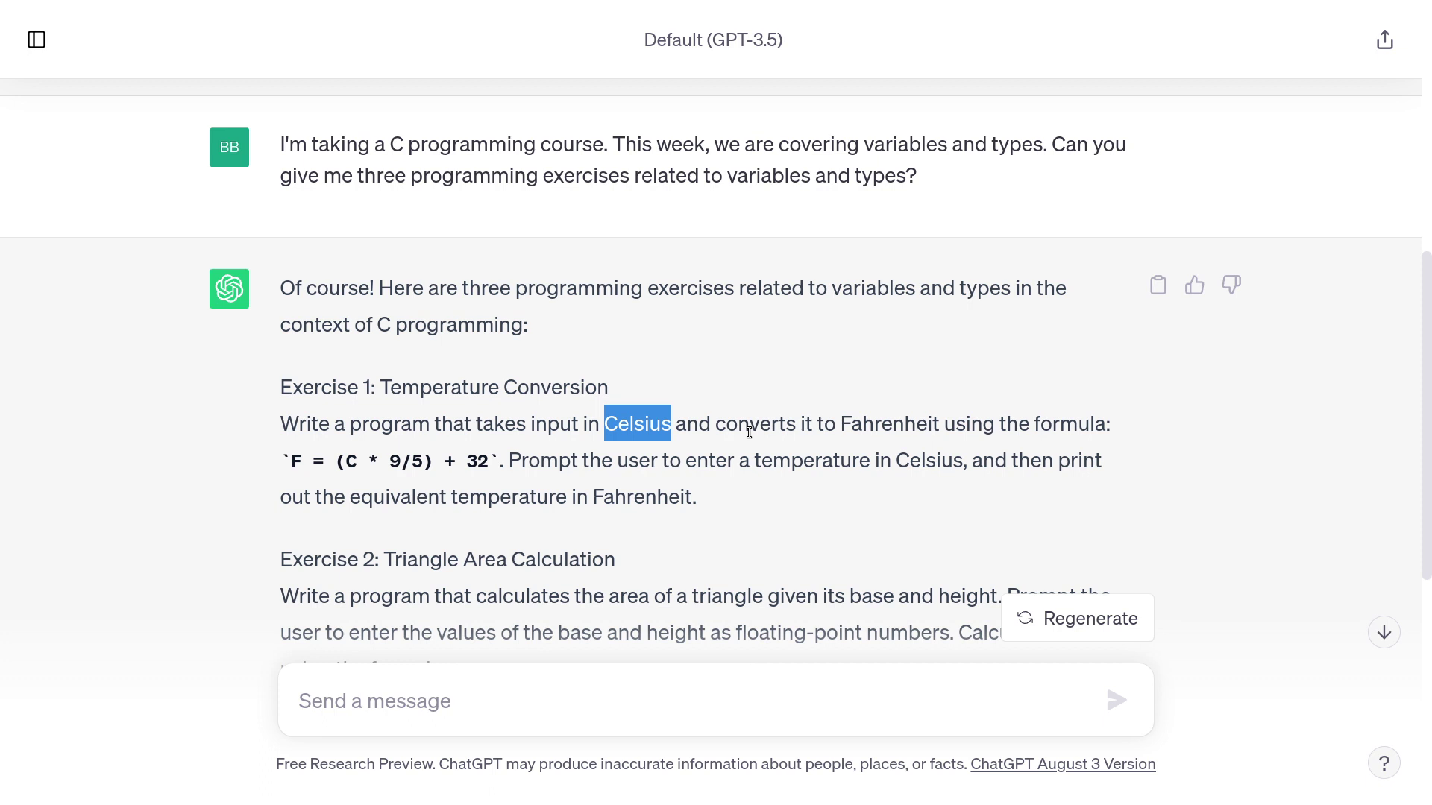
double_click(852, 430)
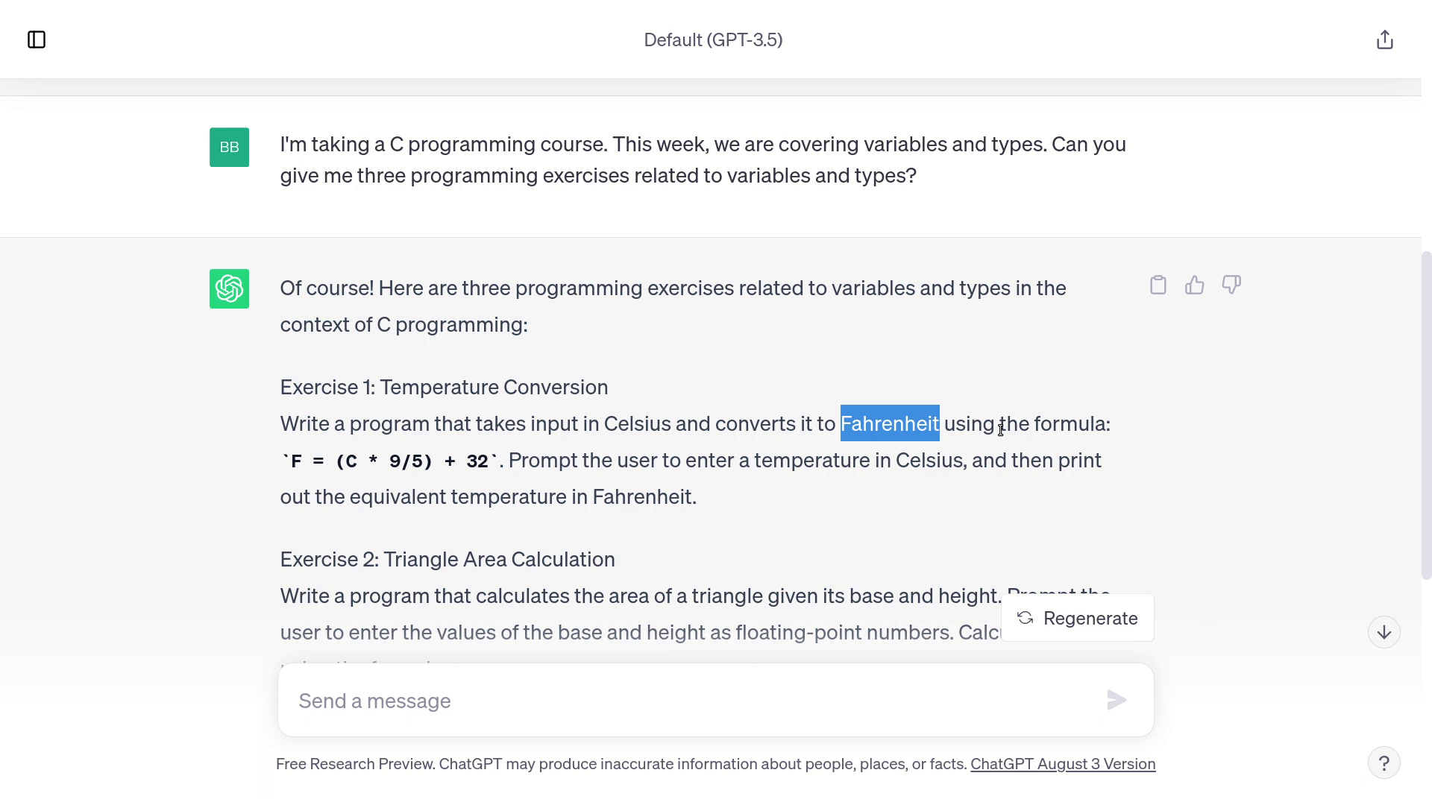
double_click(636, 420)
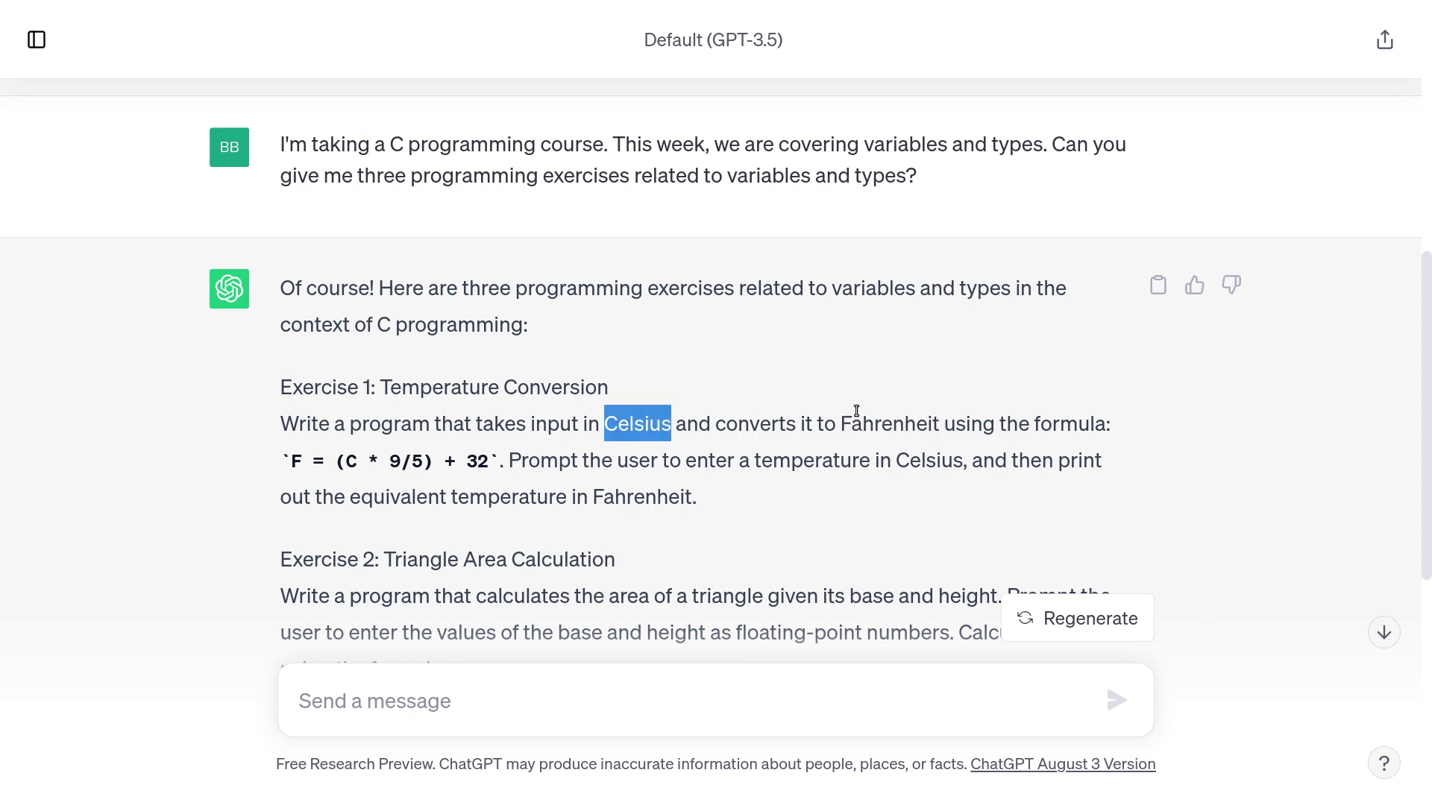
double_click(860, 412)
click(860, 411)
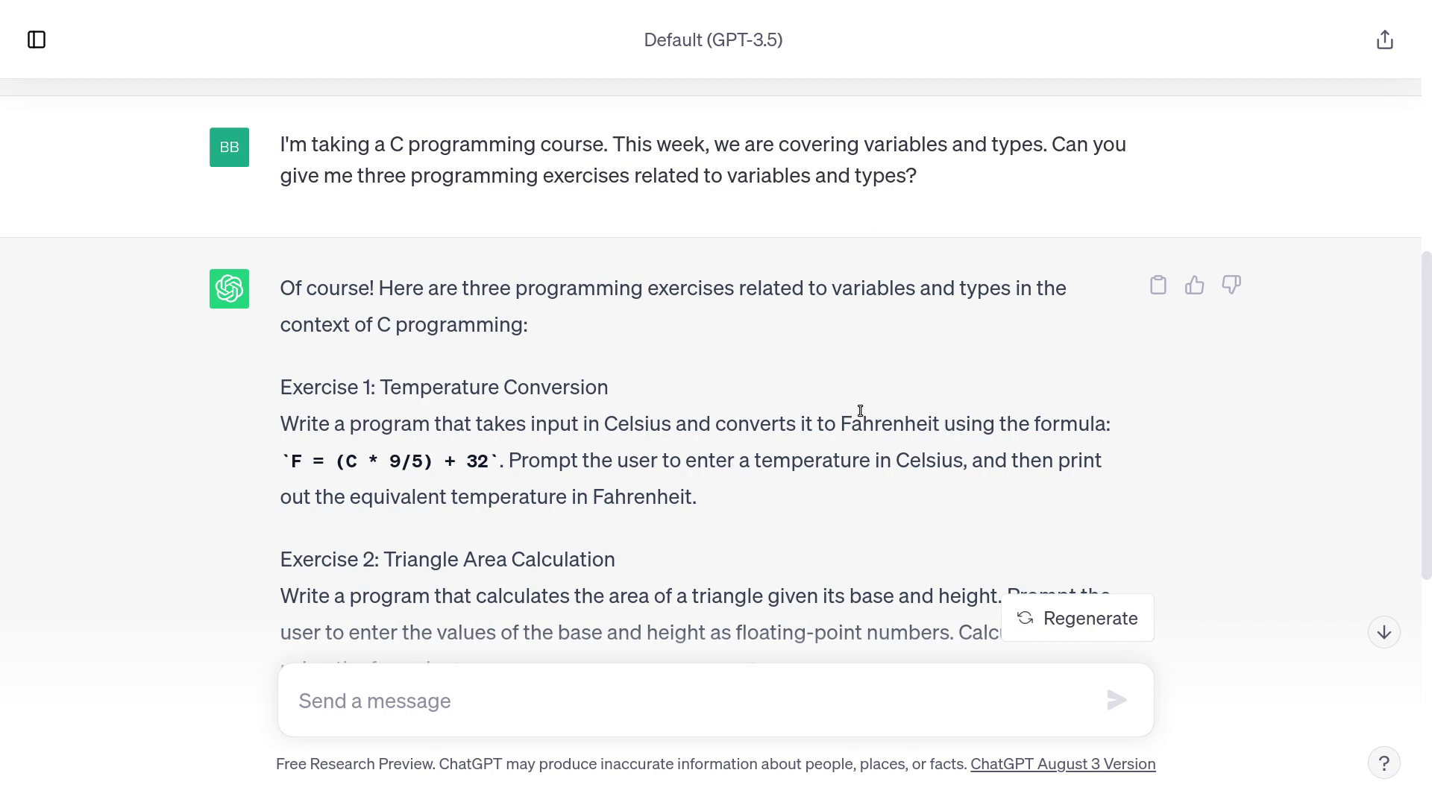
- Examine the Exercise 2 task on triangle area calculation, focusing on its base and height inputs
scroll(860, 411, down, 3)
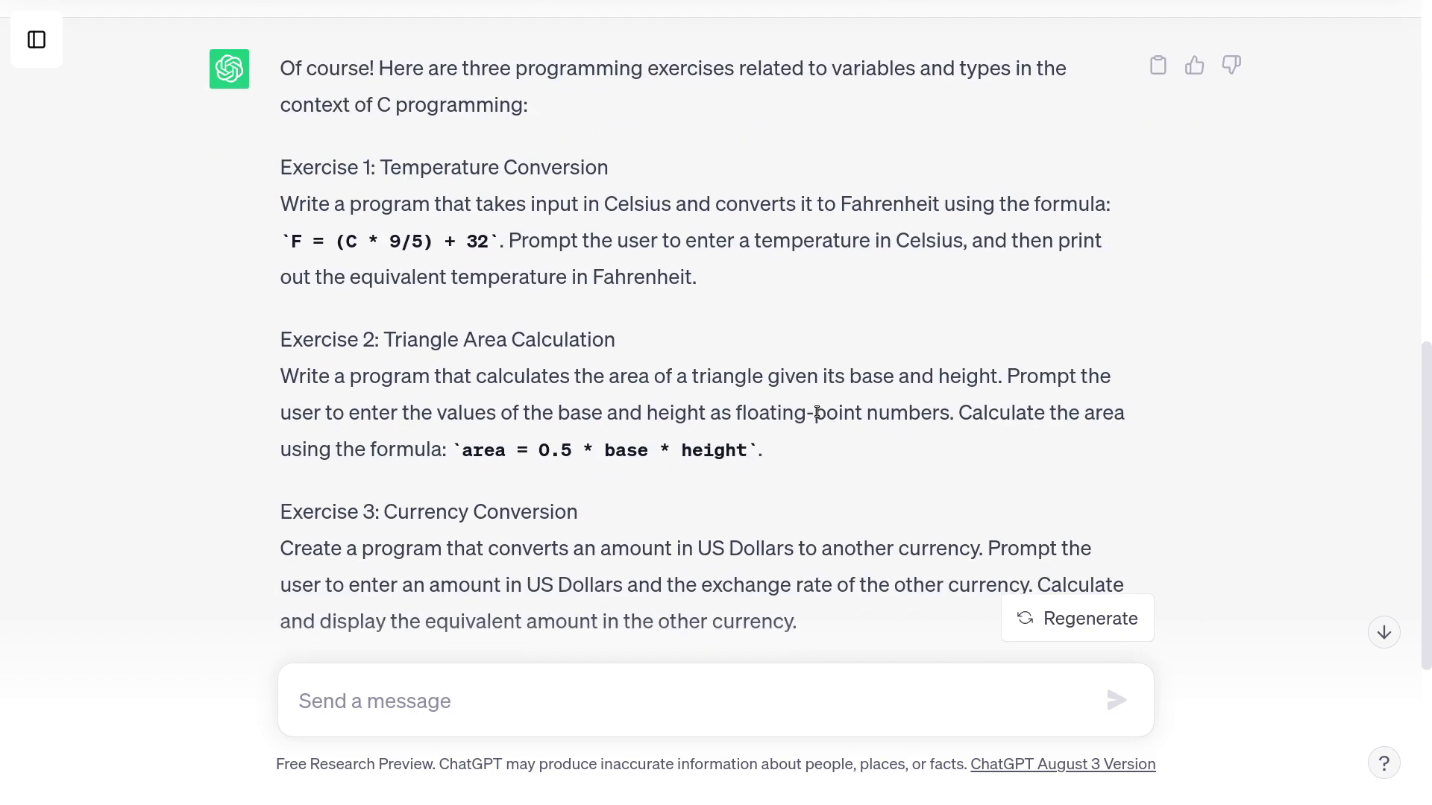
drag(383, 339, 565, 339)
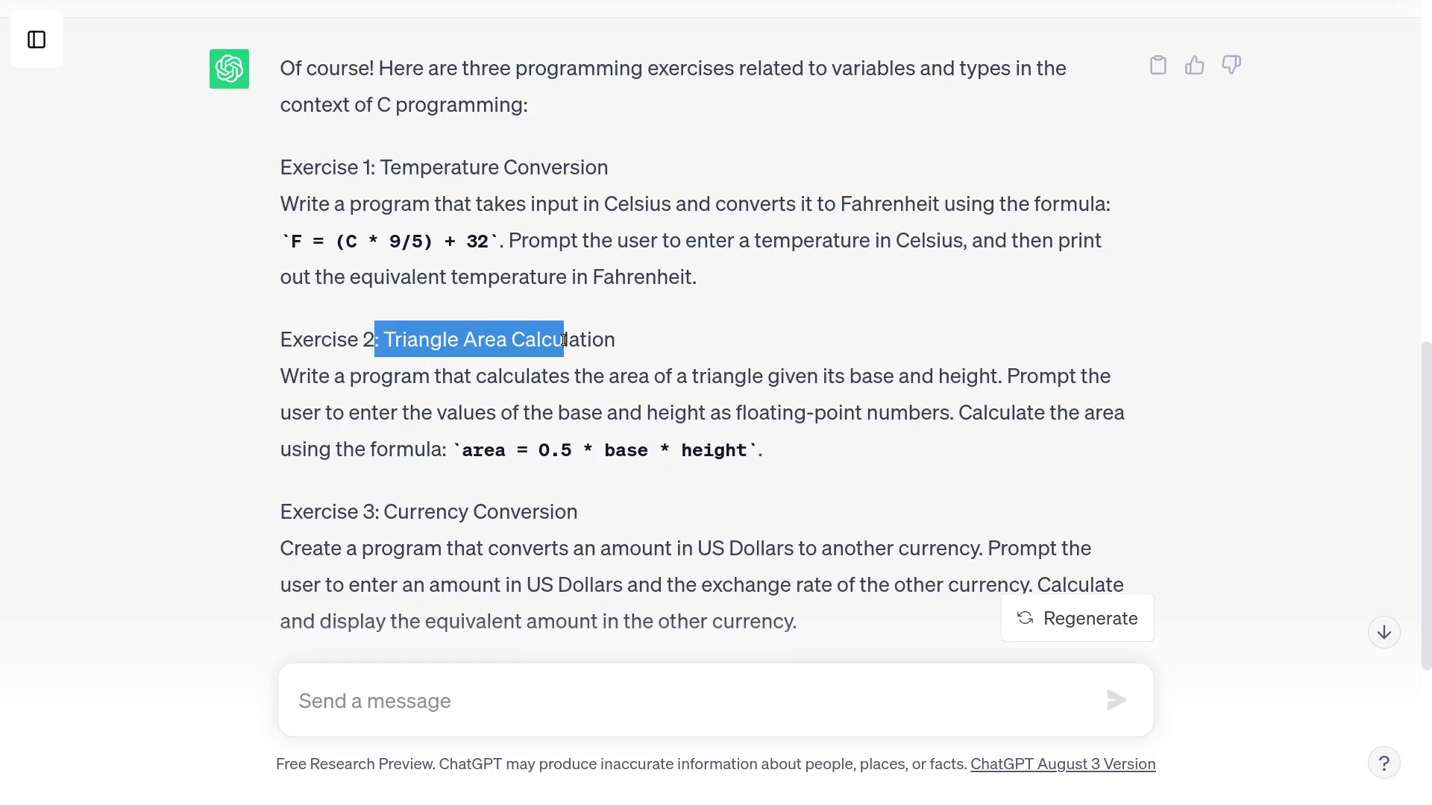
click(563, 340)
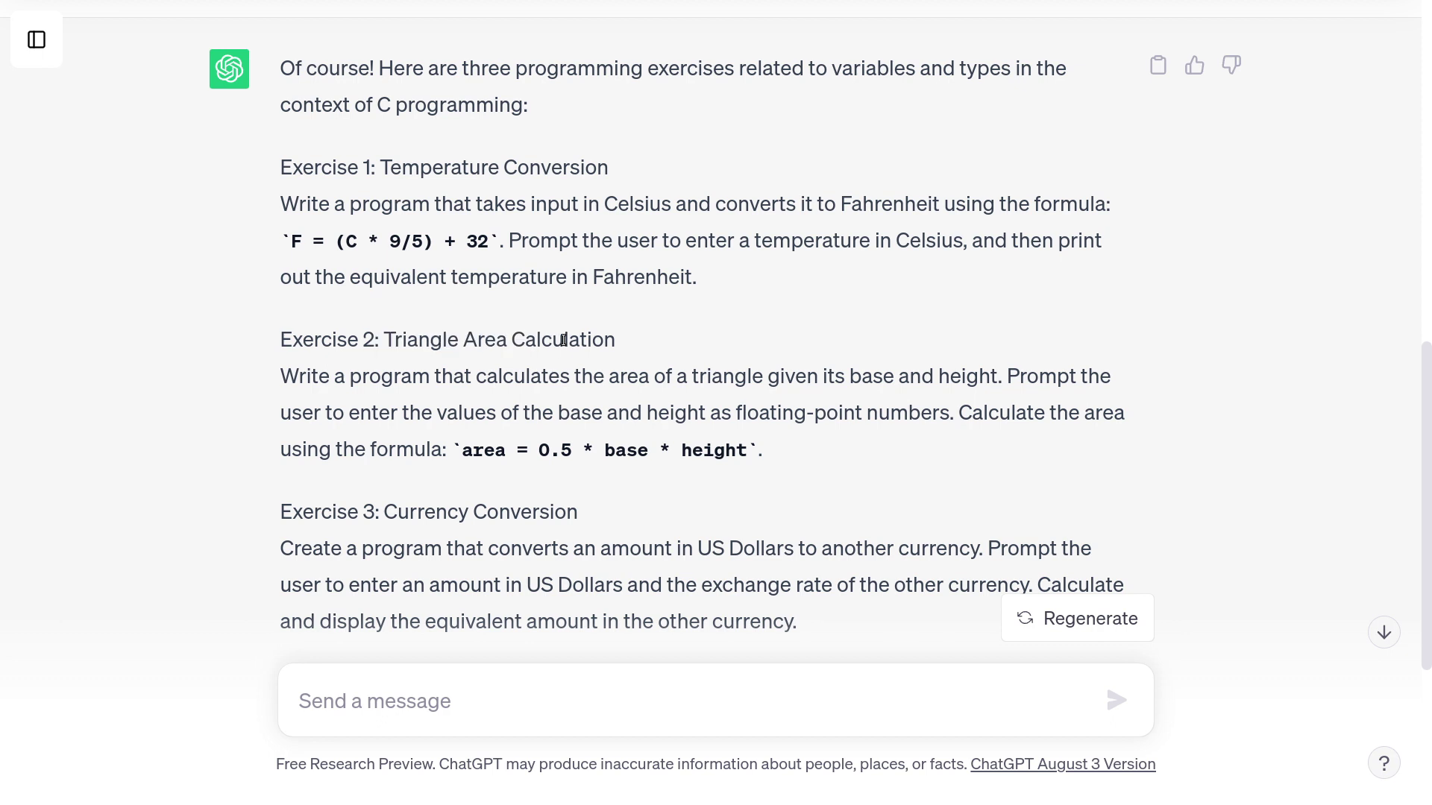
double_click(851, 377)
click(950, 371)
double_click(950, 373)
double_click(881, 377)
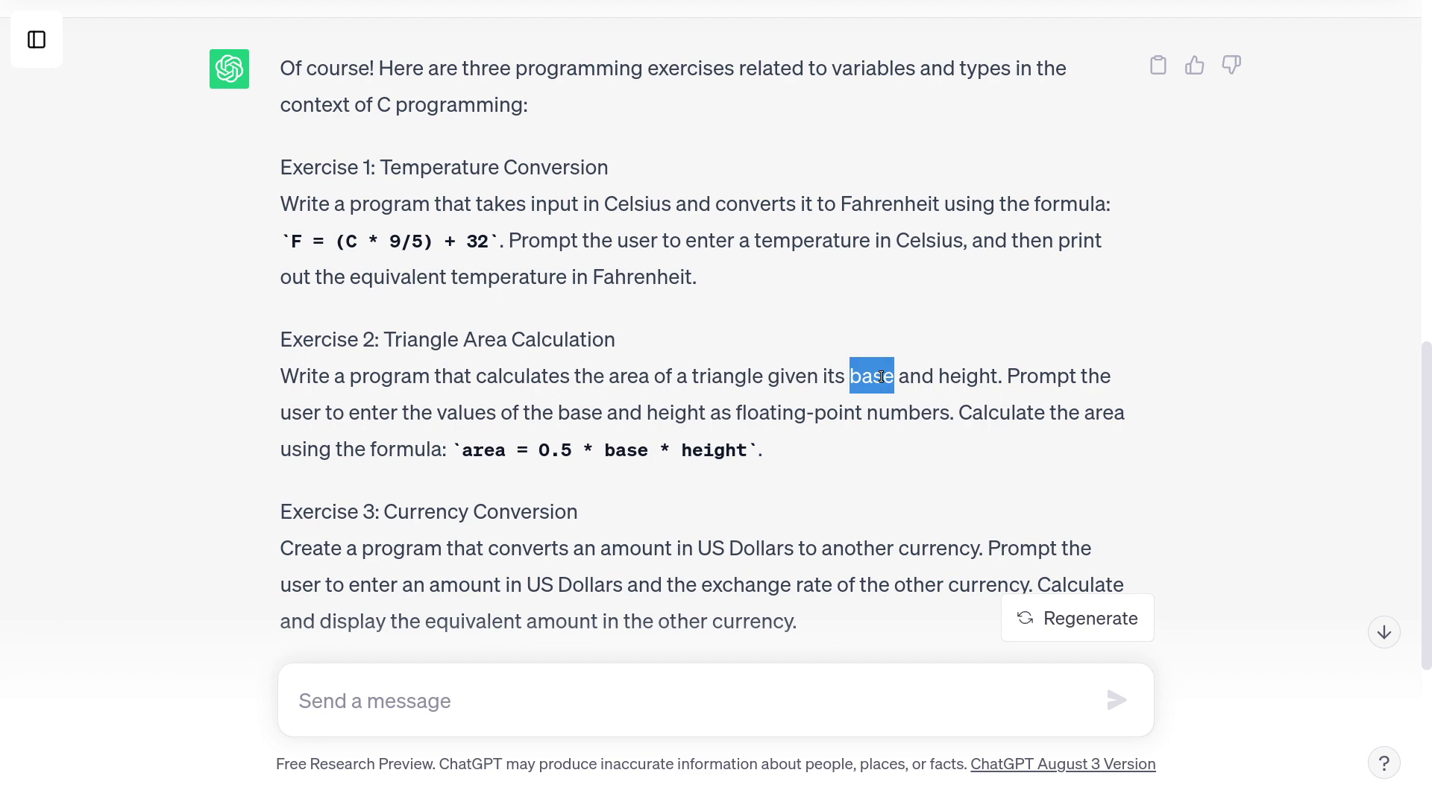
- Examine the Exercise 3 task on currency conversion, focusing on converting an amount in US Dollars
scroll(880, 376, up, 3)
scroll(880, 376, down, 5)
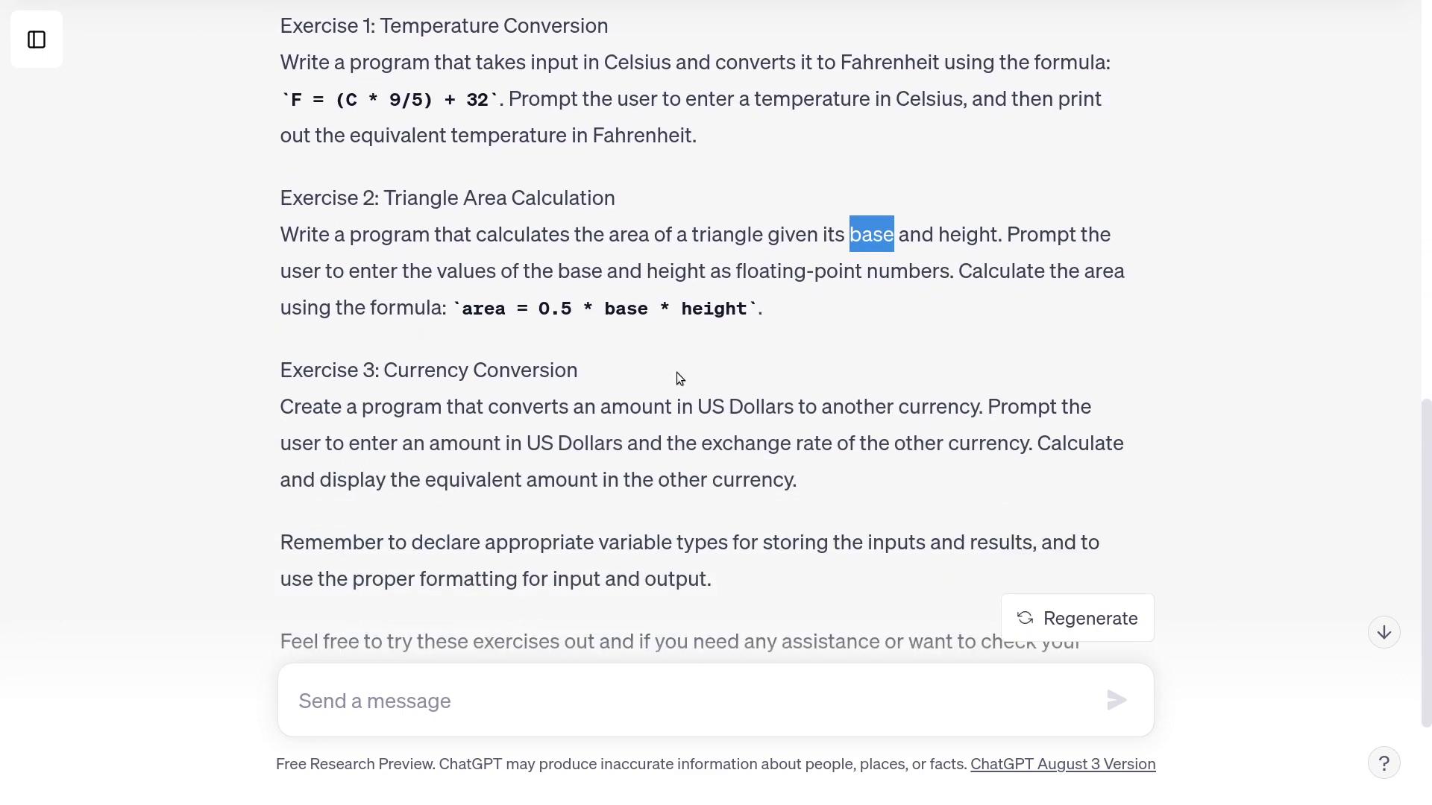
drag(456, 370, 564, 372)
drag(693, 407, 807, 418)
click(808, 418)
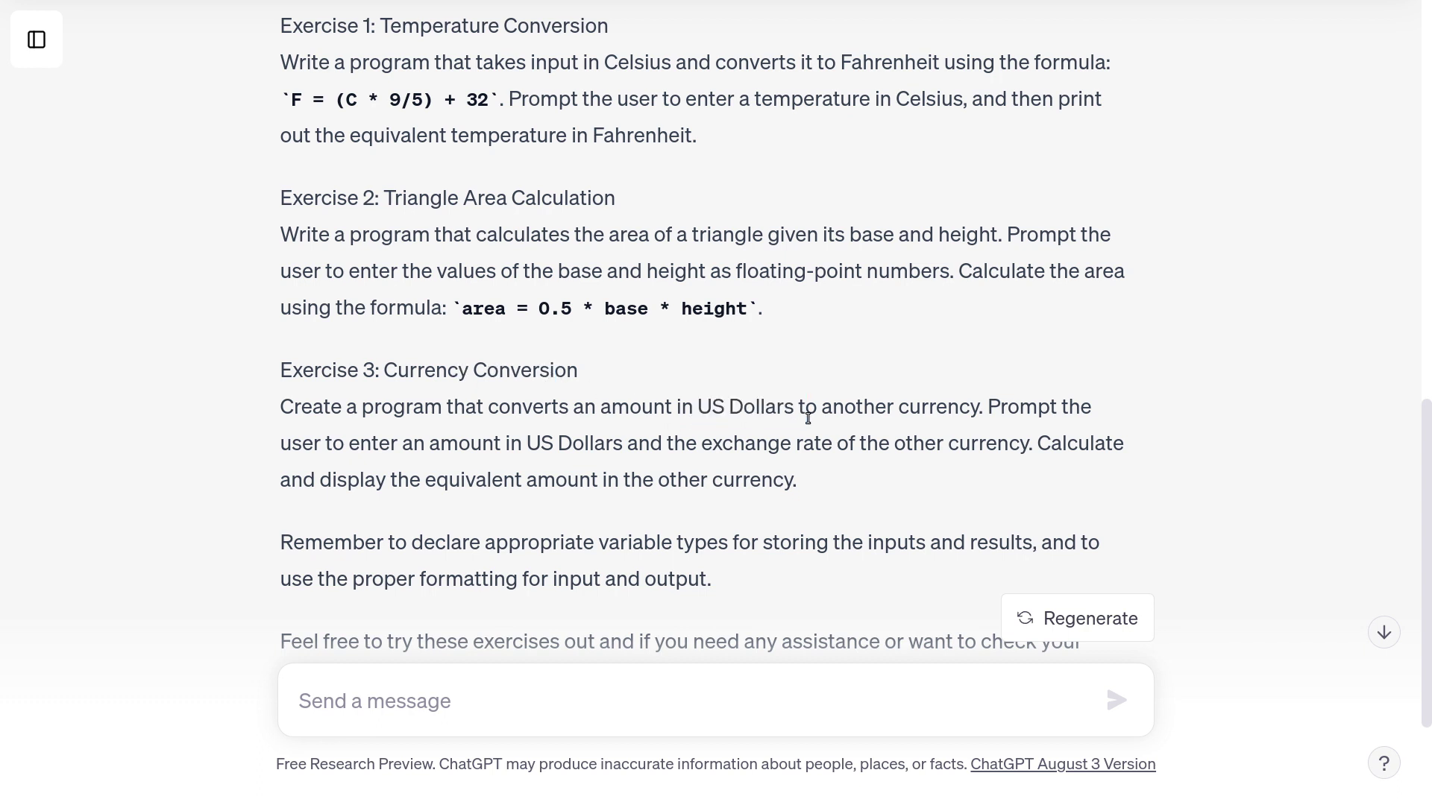
drag(545, 416, 818, 416)
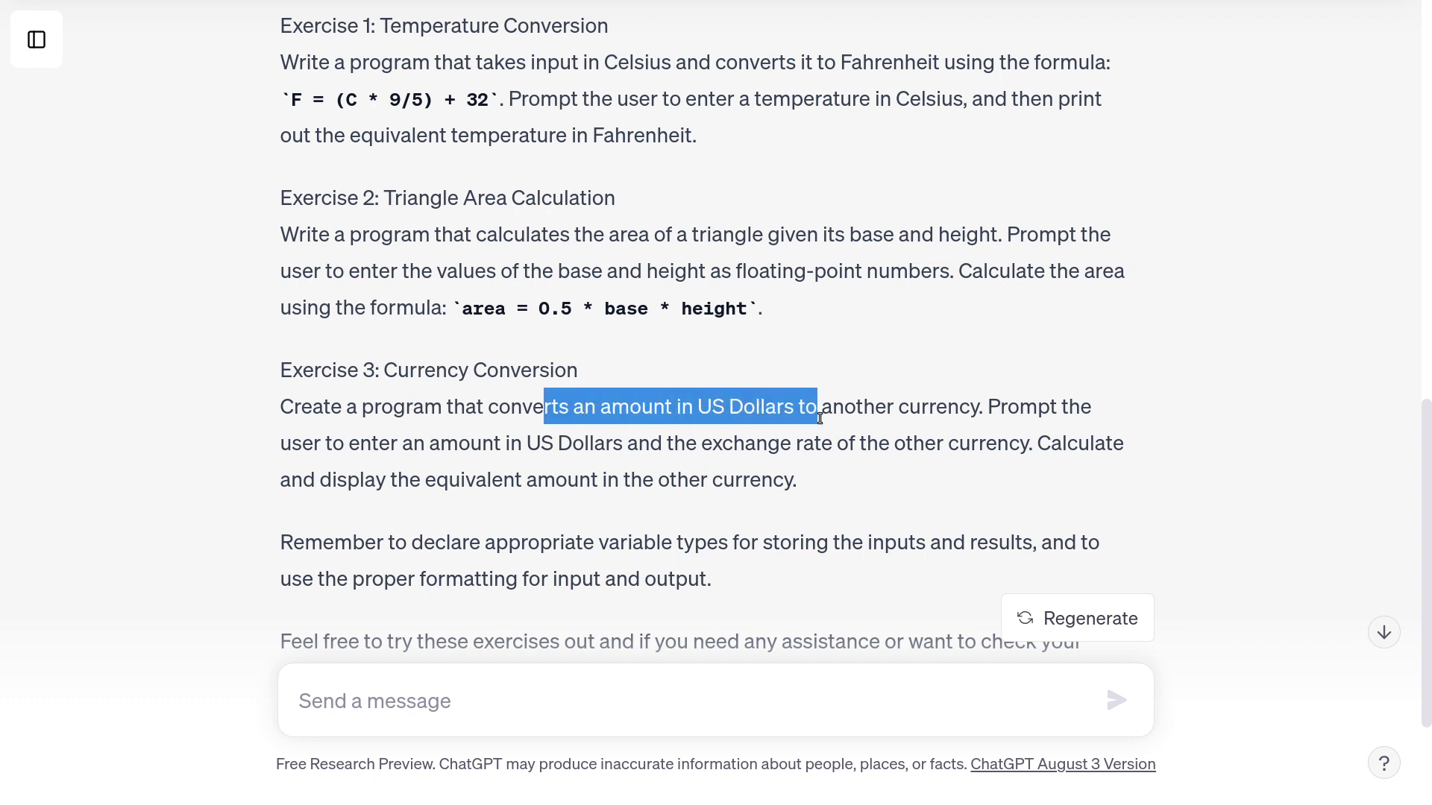